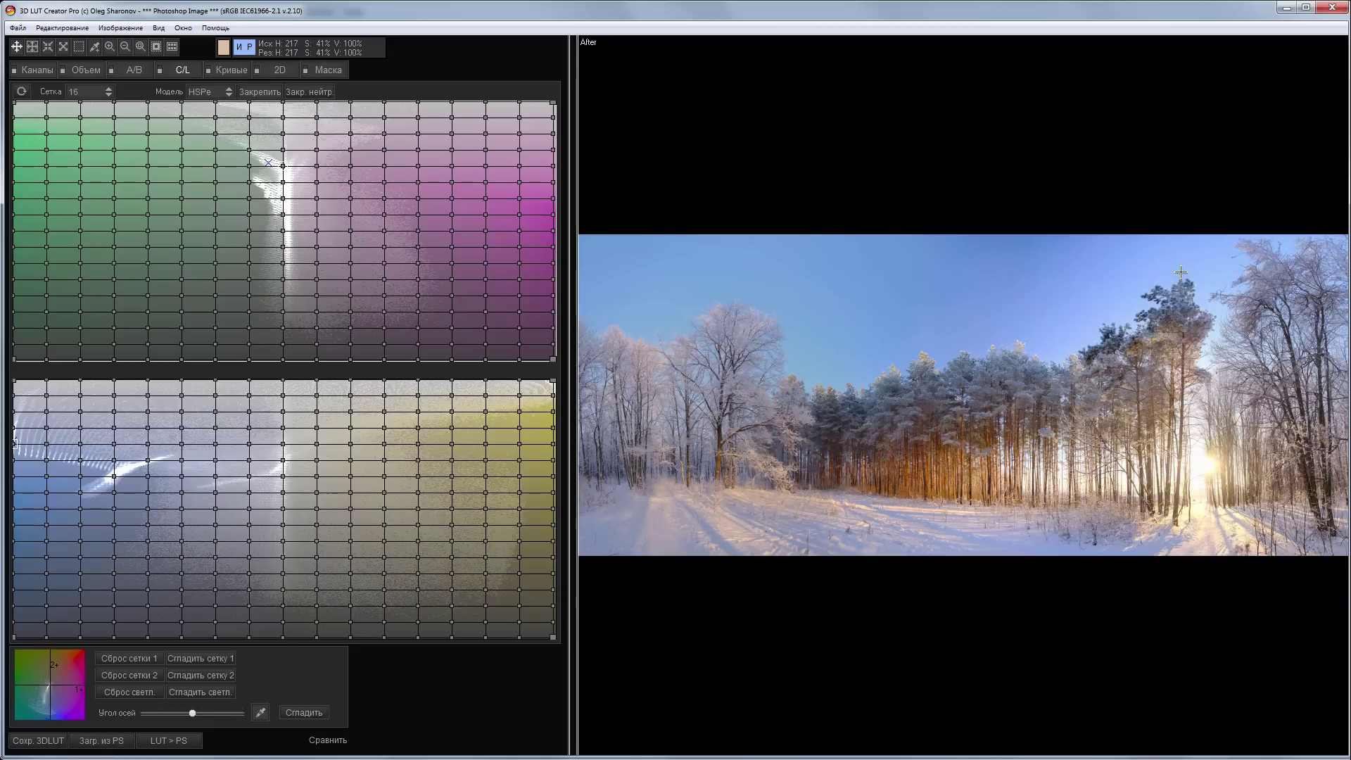
Step: Collapse the blue and neighbouring outer nodes at the bottom of the A/B grid into one blue hue
{"action": "left_click", "coordinate": [127, 70]}
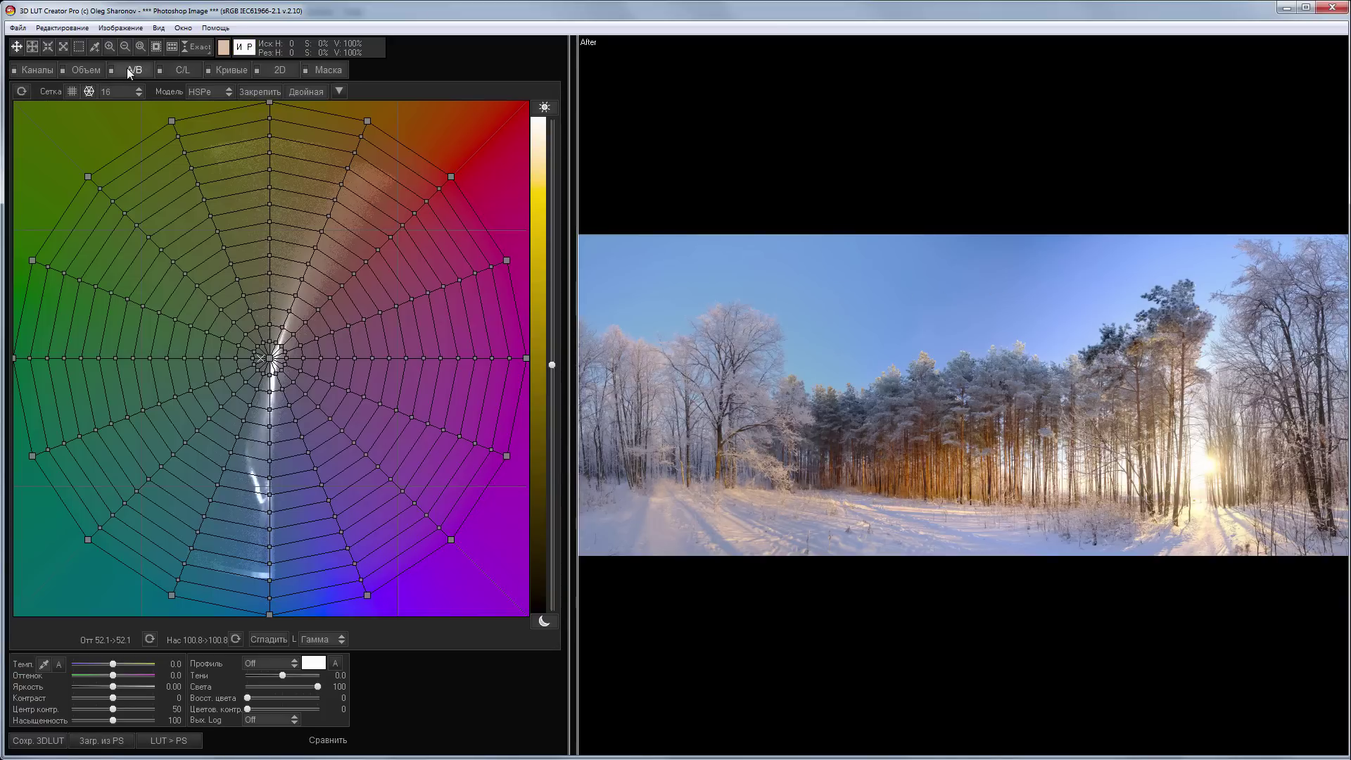
{"action": "mouse_move", "coordinate": [270, 615]}
{"action": "left_mouse_down"}
{"action": "mouse_move", "coordinate": [366, 595]}
{"action": "mouse_move", "coordinate": [269, 622]}
{"action": "left_mouse_up"}
{"action": "left_click_drag", "start_coordinate": [88, 540], "coordinate": [266, 631]}
{"action": "left_click_drag", "start_coordinate": [451, 540], "coordinate": [280, 614]}
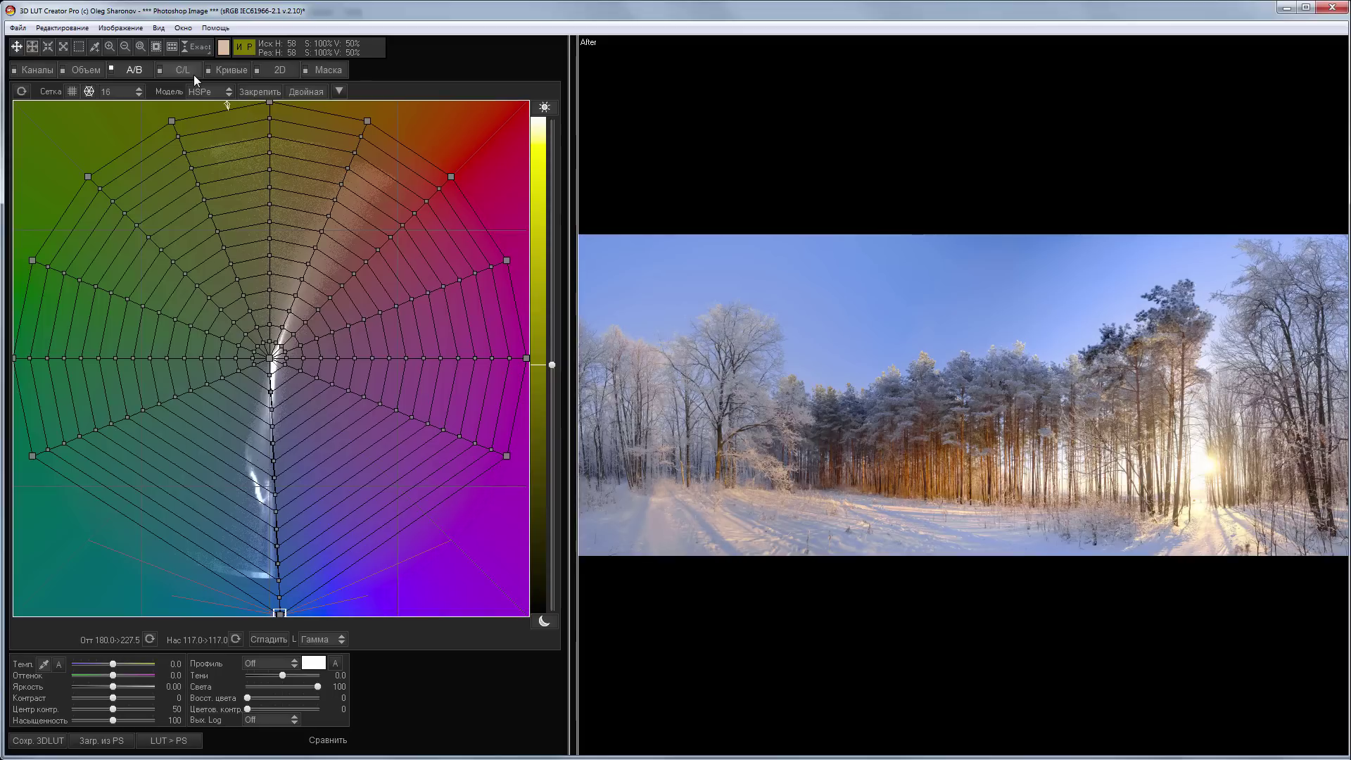
Step: Steepen the master contrast curve by moving its black point in to 105 and its white point well inward
{"action": "left_click", "coordinate": [231, 74]}
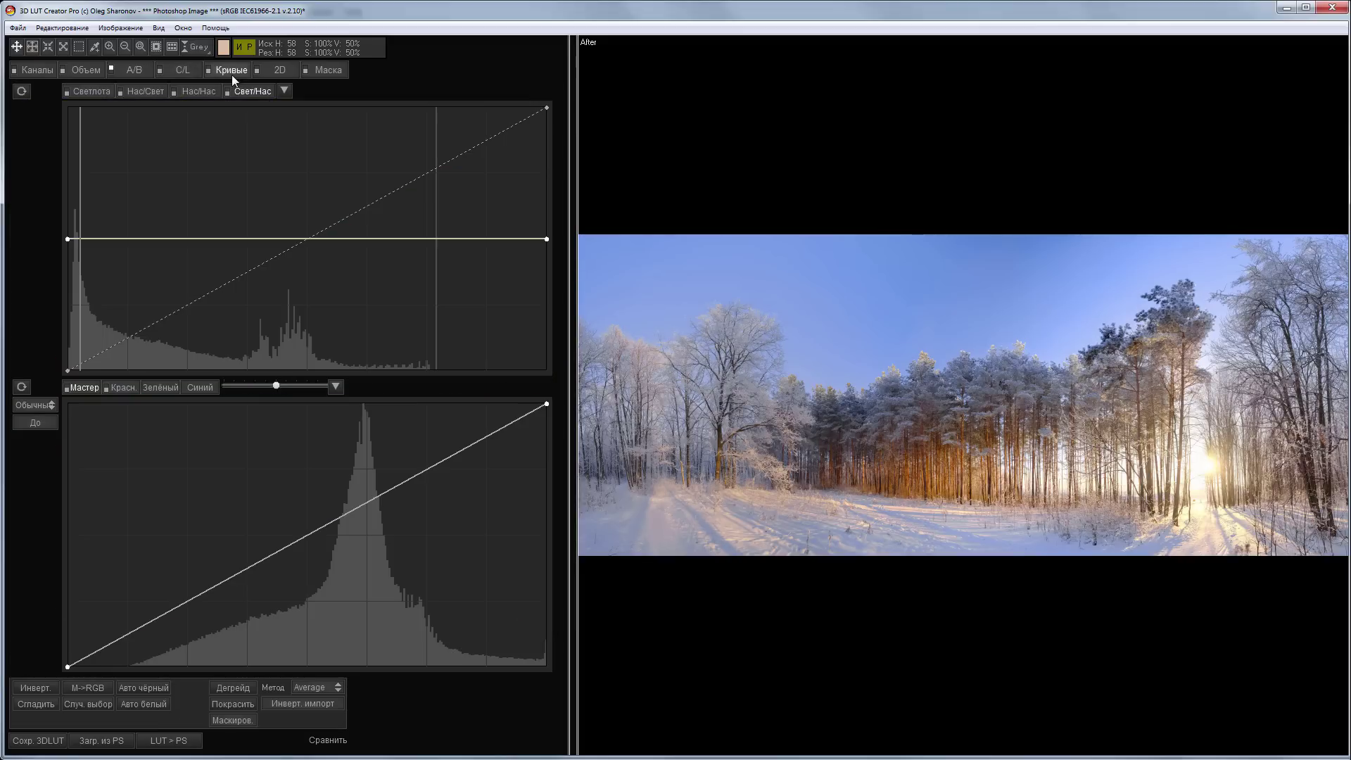
{"action": "left_click_drag", "start_coordinate": [68, 666], "coordinate": [215, 667]}
{"action": "left_click_drag", "start_coordinate": [547, 403], "coordinate": [429, 404]}
{"action": "left_click_drag", "start_coordinate": [215, 666], "coordinate": [265, 668]}
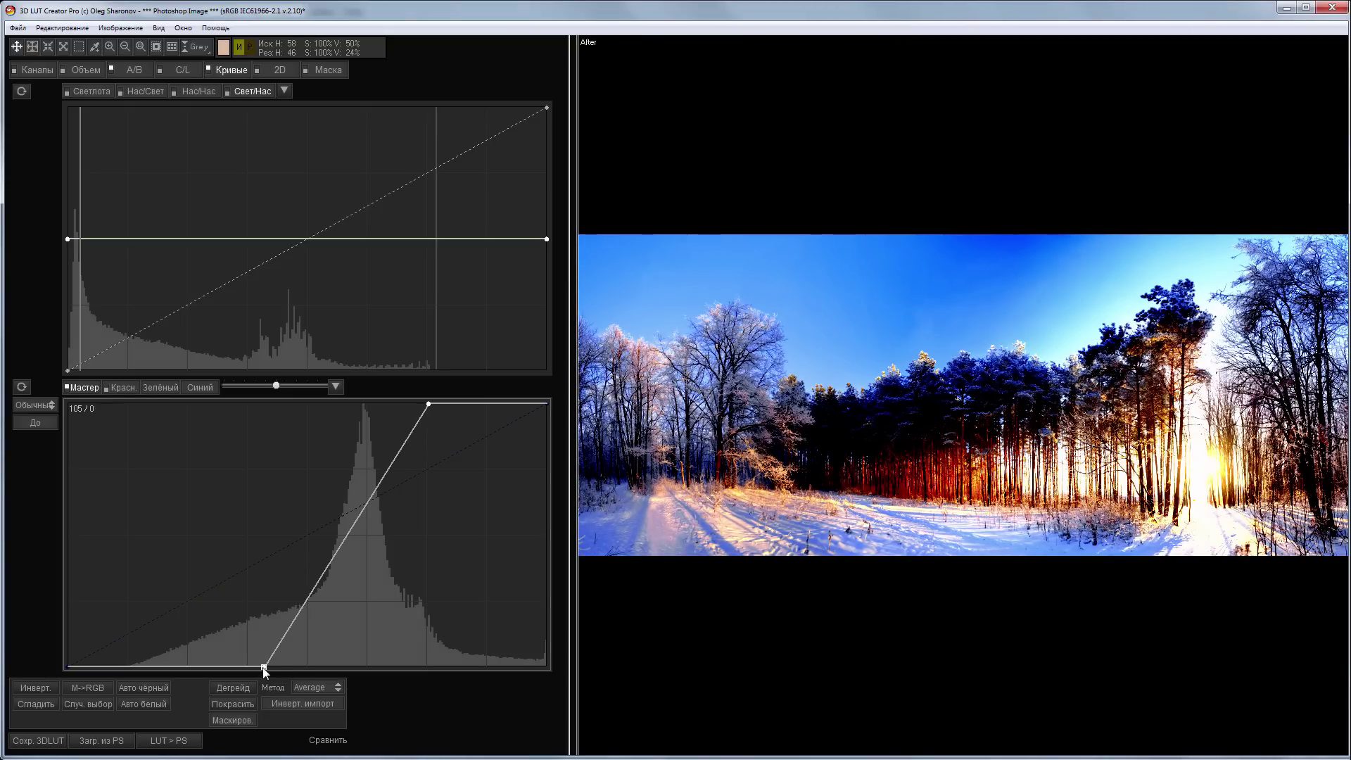
Step: Align the C/L grid axes to the sky's blue and pin the neutral nodes of both grids
{"action": "left_click", "coordinate": [175, 69]}
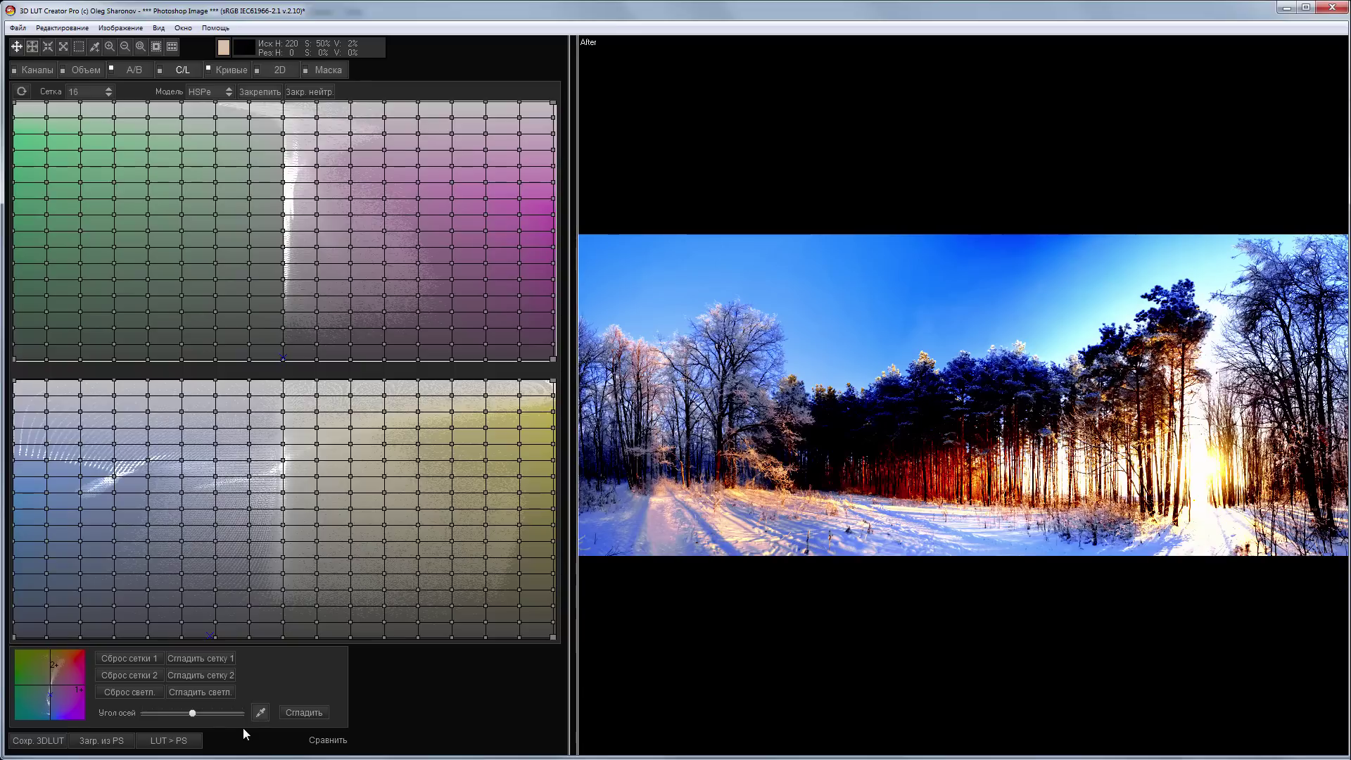
{"action": "left_click", "coordinate": [260, 713]}
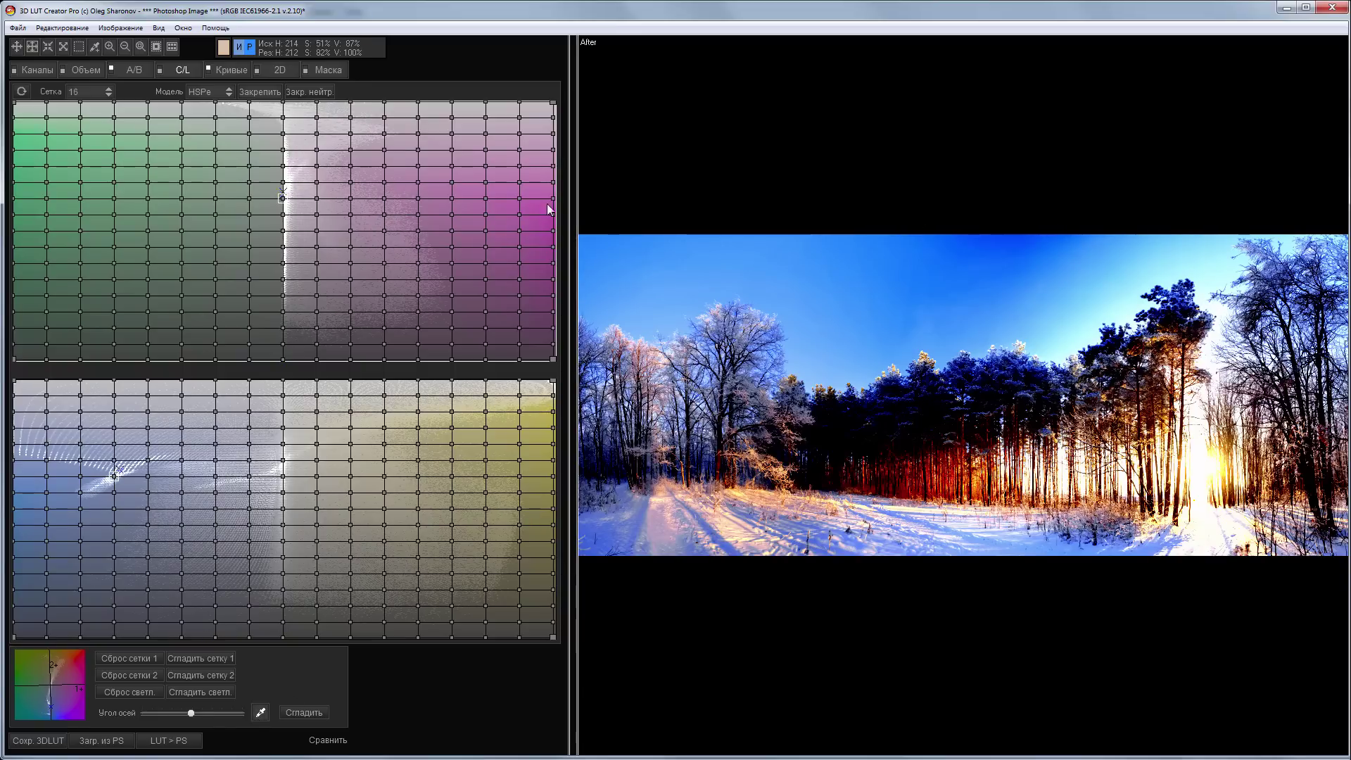
{"action": "left_click", "coordinate": [310, 92]}
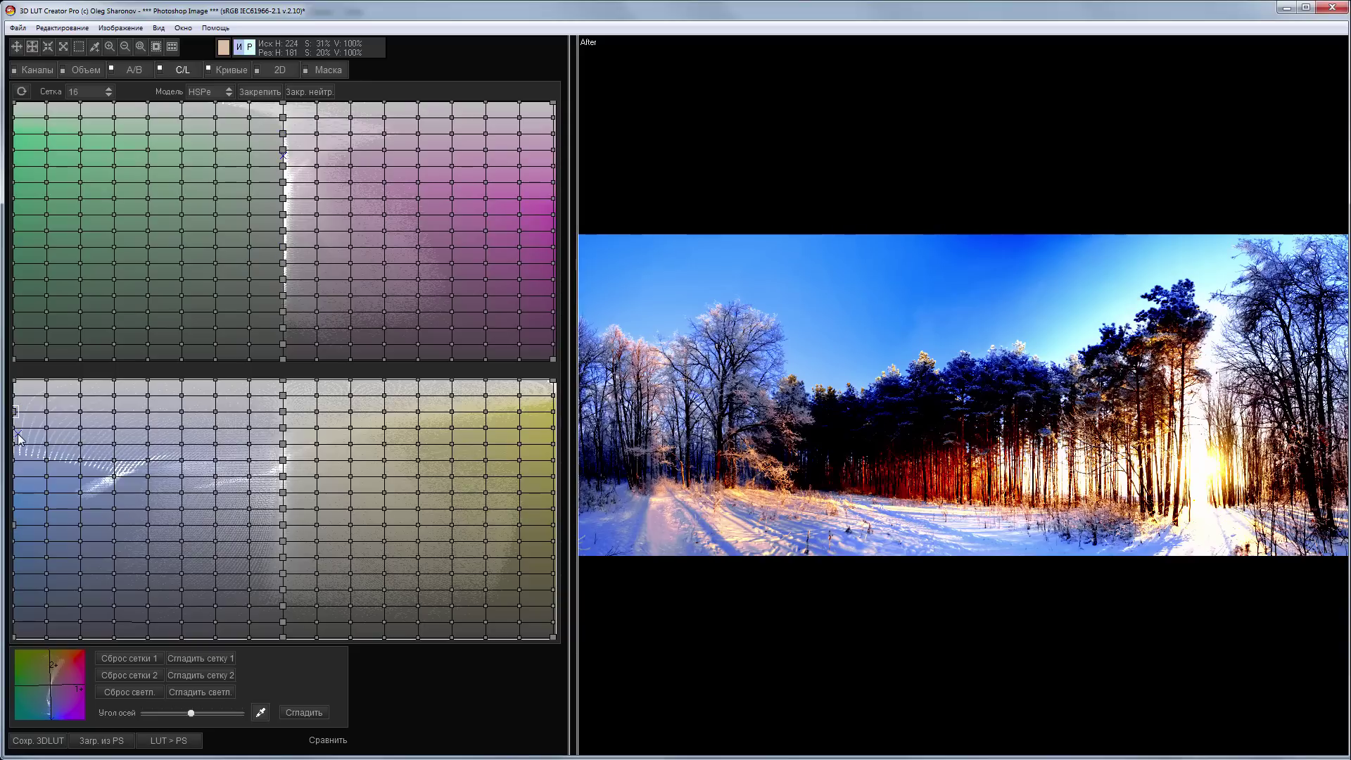
Step: Gather the bright blue nodes of the lower C/L grid into a tight cluster to even out the sky's colour
{"action": "left_click_drag", "start_coordinate": [17, 438], "coordinate": [94, 483]}
{"action": "left_click_drag", "start_coordinate": [40, 435], "coordinate": [89, 463]}
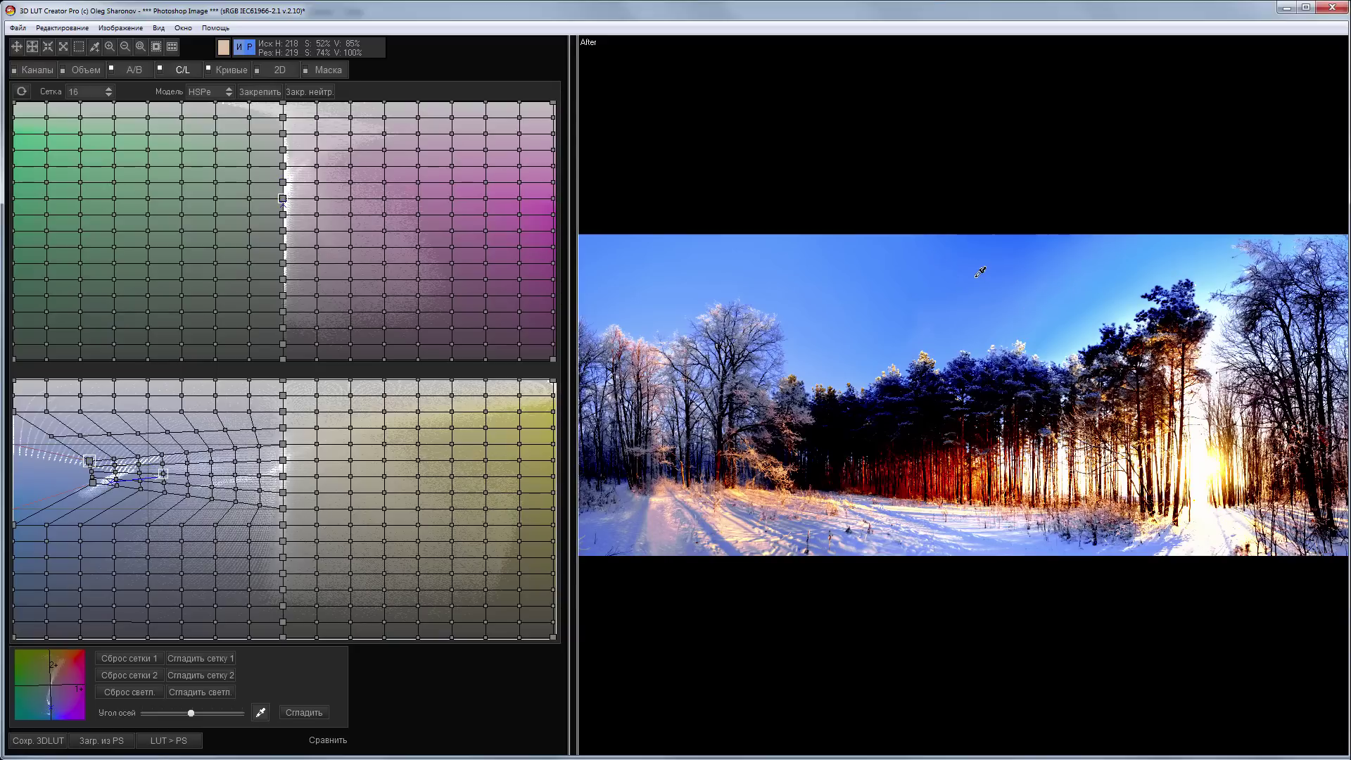
{"action": "mouse_move", "coordinate": [213, 500]}
{"action": "left_mouse_down"}
{"action": "mouse_move", "coordinate": [171, 488]}
{"action": "mouse_move", "coordinate": [152, 463]}
{"action": "left_mouse_up"}
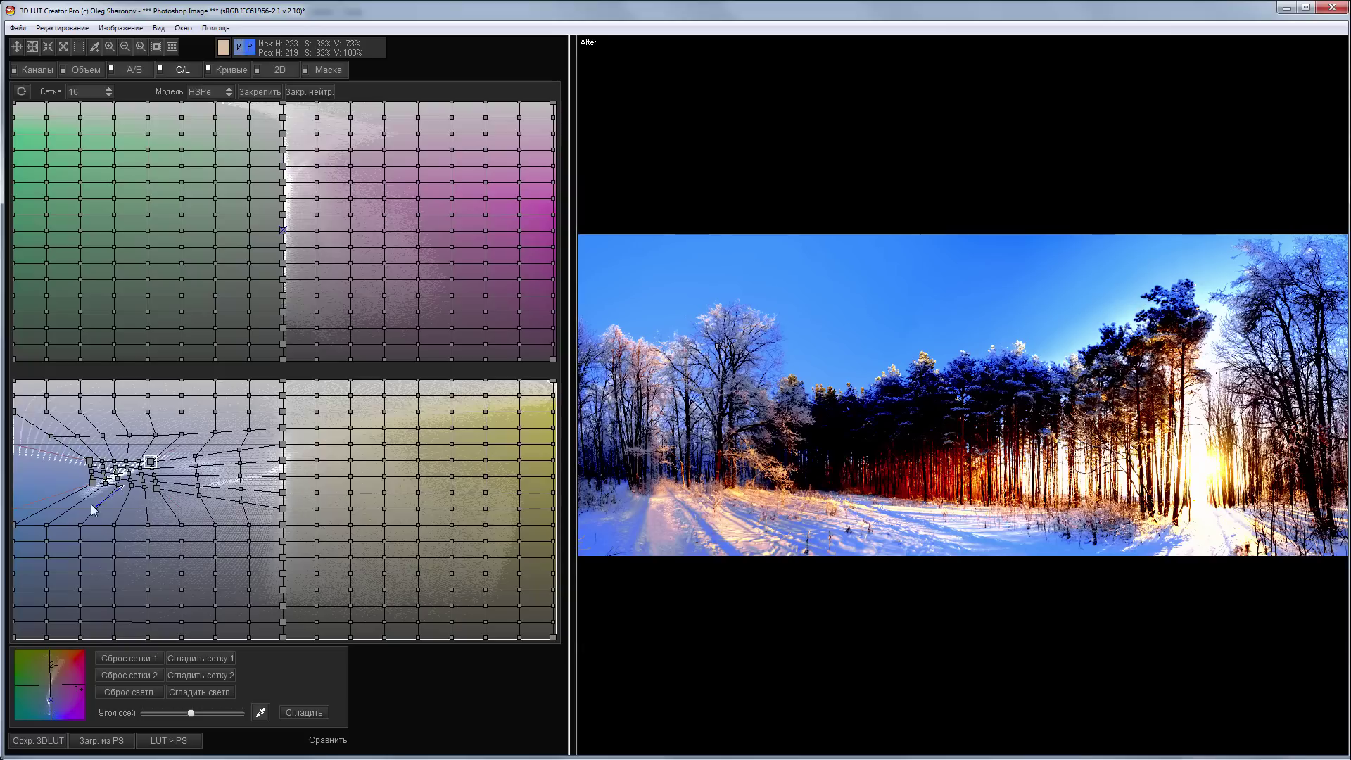
{"action": "left_click_drag", "start_coordinate": [14, 411], "coordinate": [83, 452]}
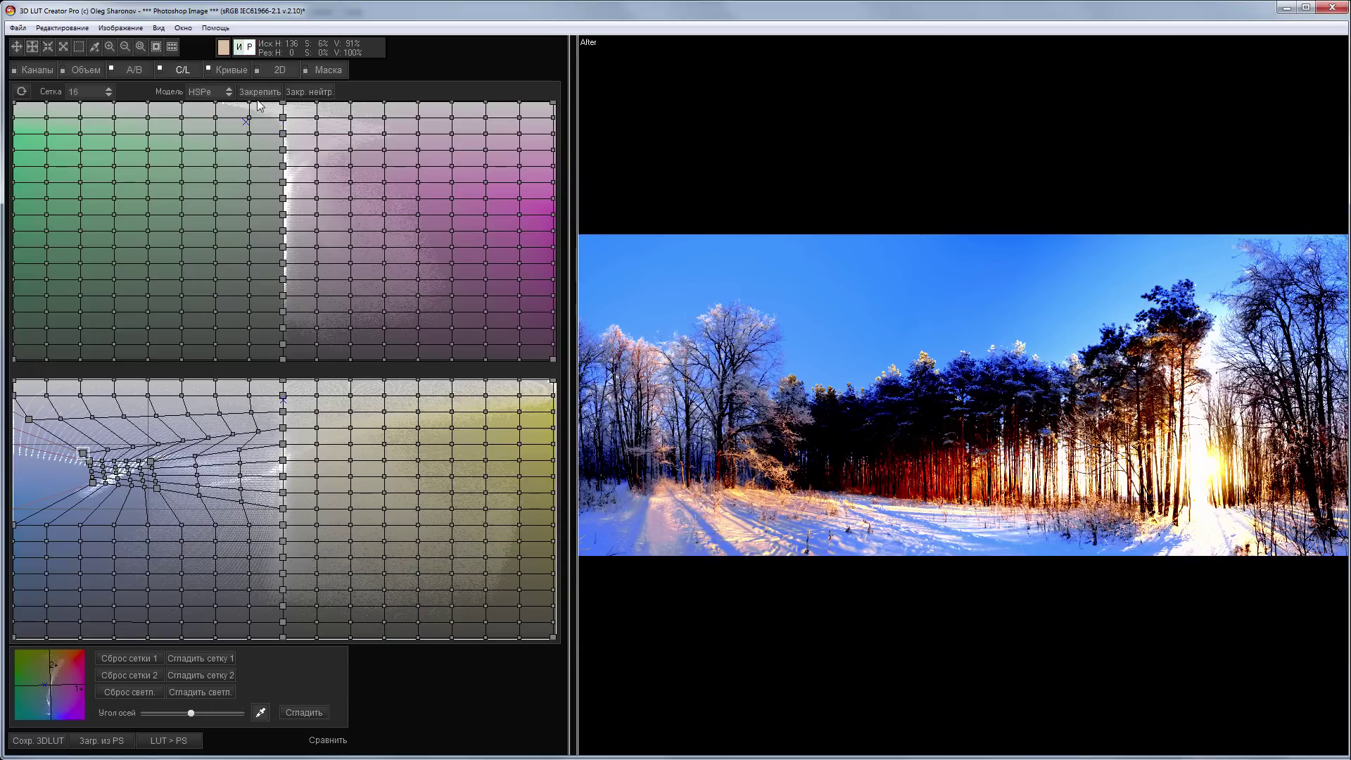
Step: Disable the curves adjustment, transfer the LUT to Photoshop and compare the panorama with the 3DLutCreator layer off and on
{"action": "left_click", "coordinate": [208, 70]}
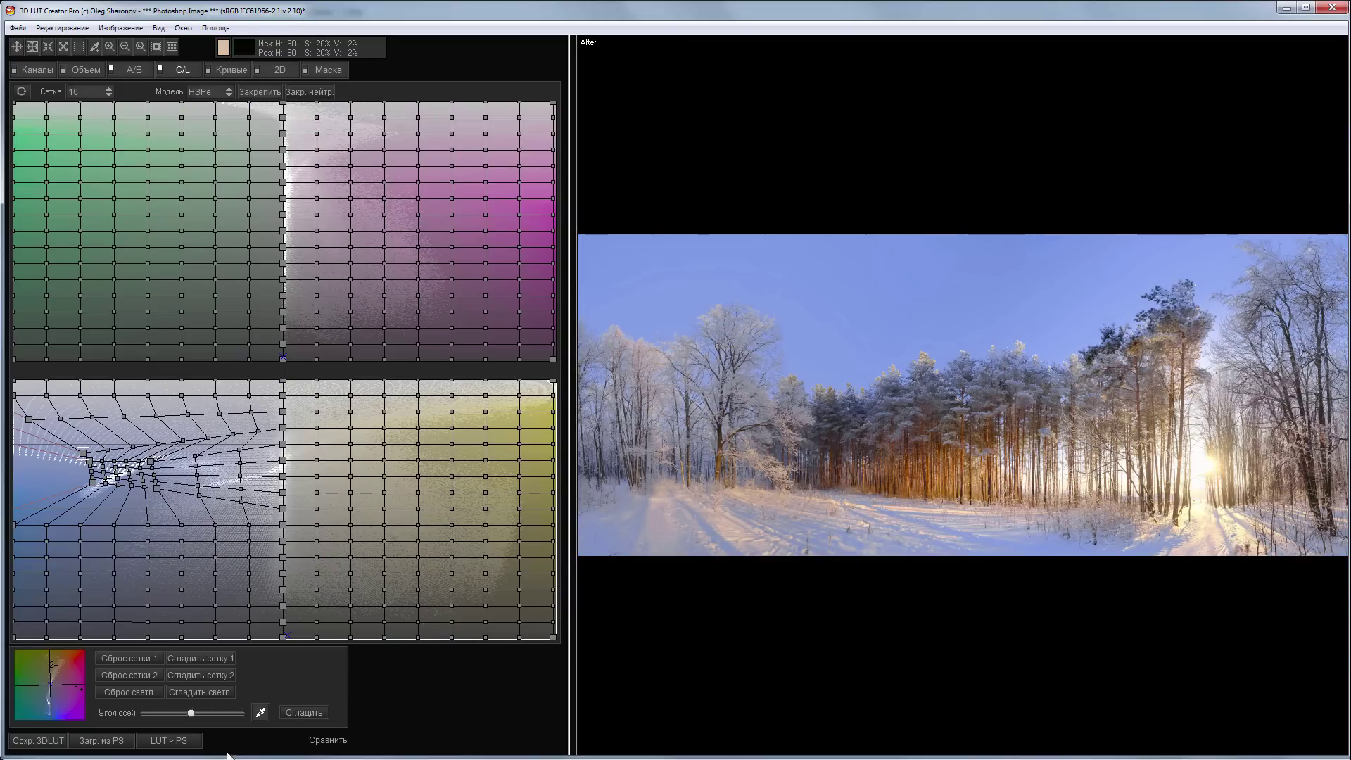
{"action": "left_click", "coordinate": [176, 741]}
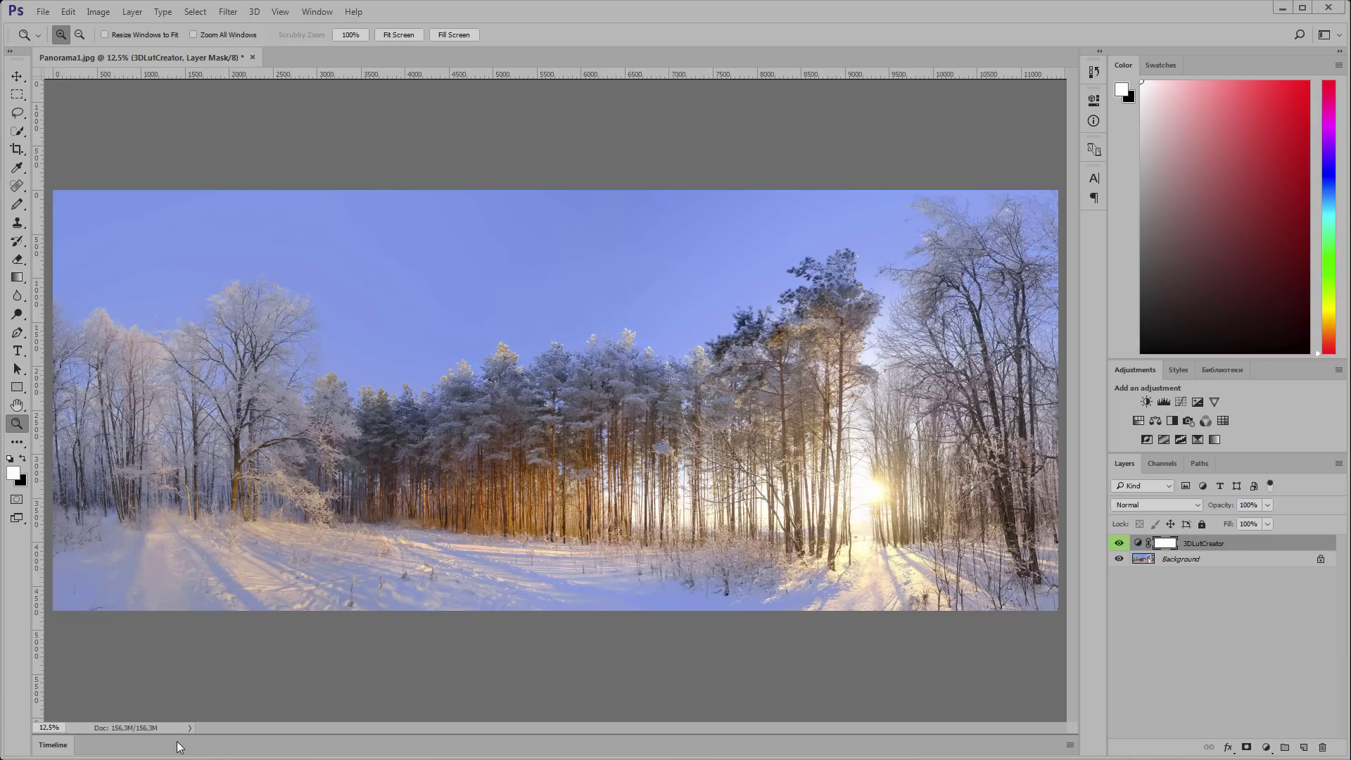
{"action": "left_click", "coordinate": [1119, 543]}
{"action": "left_click", "coordinate": [1124, 544]}
Step: Mask the 3DLutCreator layer with a vertical gradient from the forest's base to the image's lower edge, and compare the result
{"action": "key", "text": "g"}
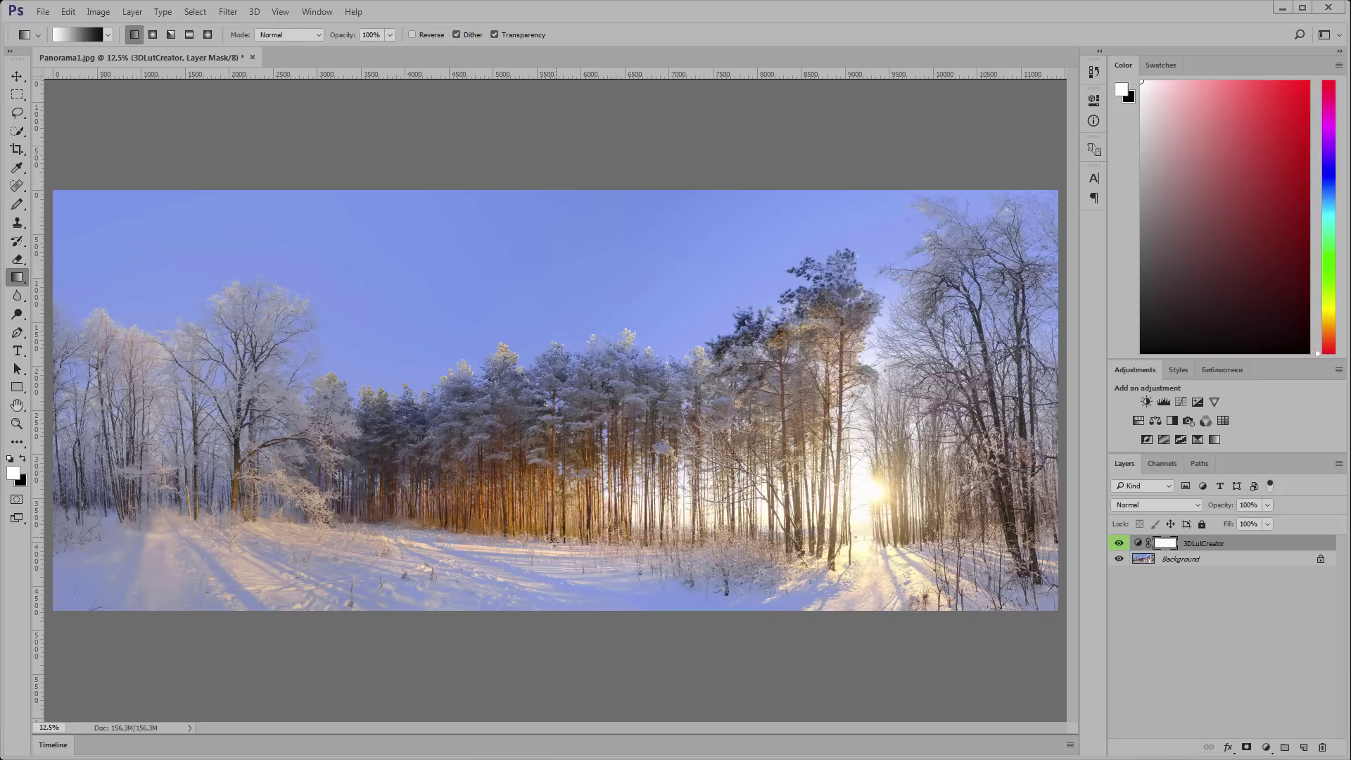
{"action": "left_click_drag", "start_coordinate": [549, 506], "coordinate": [548, 612]}
{"action": "left_click", "coordinate": [1119, 544]}
{"action": "left_click", "coordinate": [1120, 544]}
Step: Zoom in on the upper middle of the sky and compare it with the 3DLutCreator layer off and on
{"action": "left_click", "coordinate": [17, 424]}
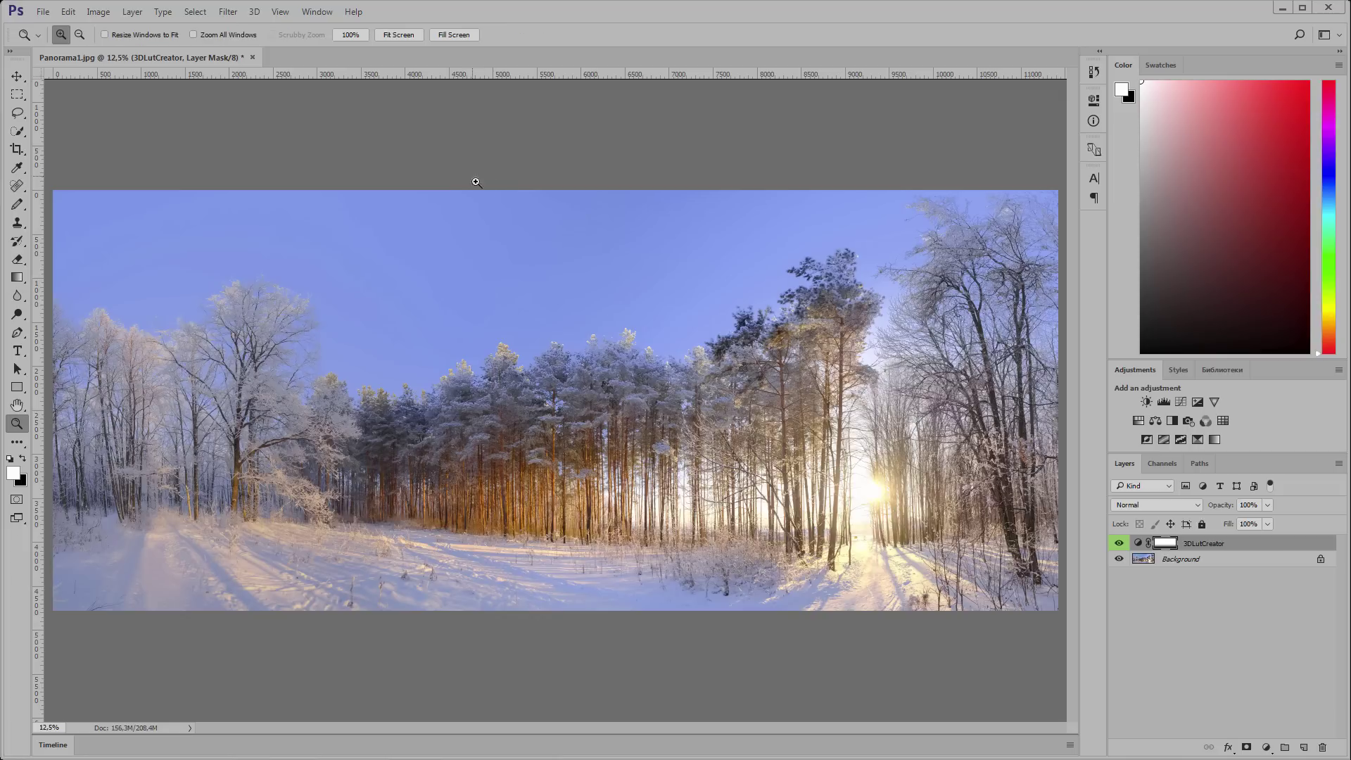
{"action": "left_click_drag", "start_coordinate": [501, 199], "coordinate": [714, 257]}
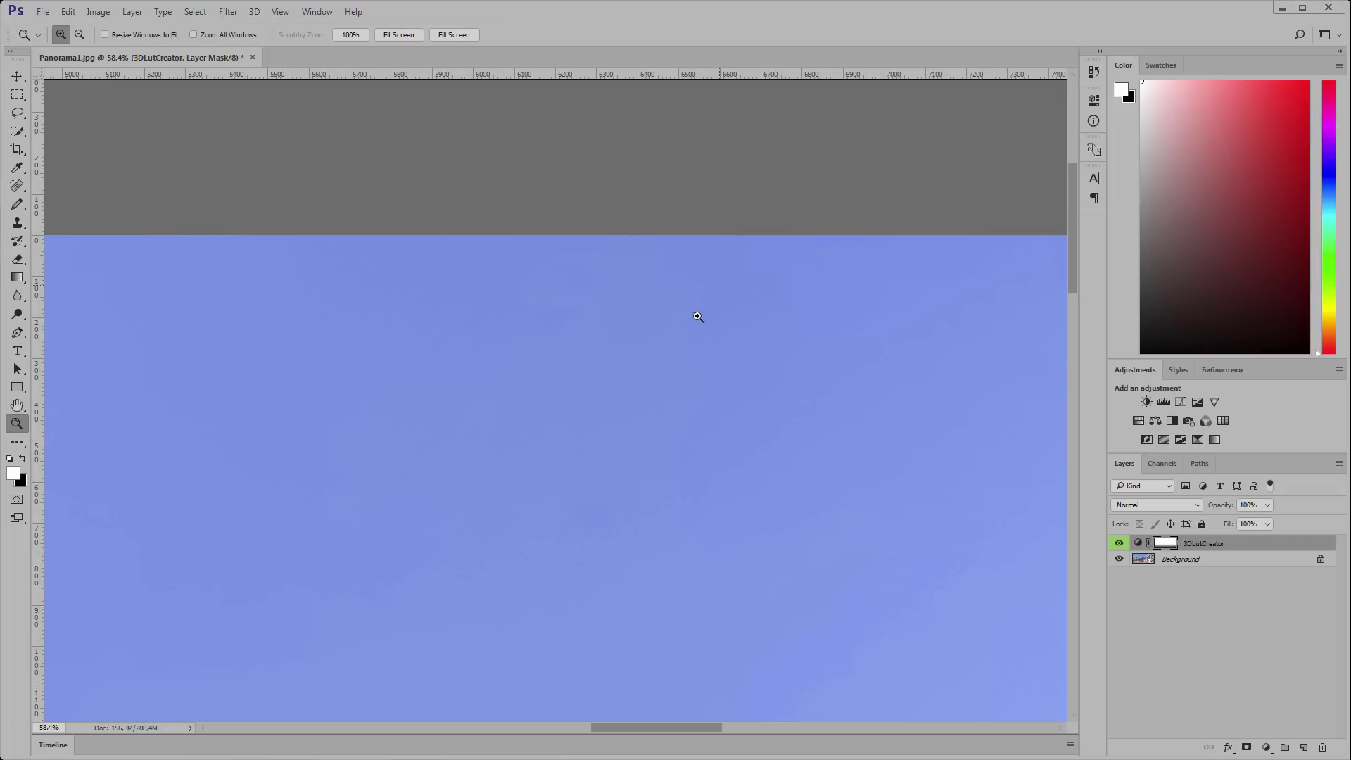
{"action": "left_click", "coordinate": [1120, 545]}
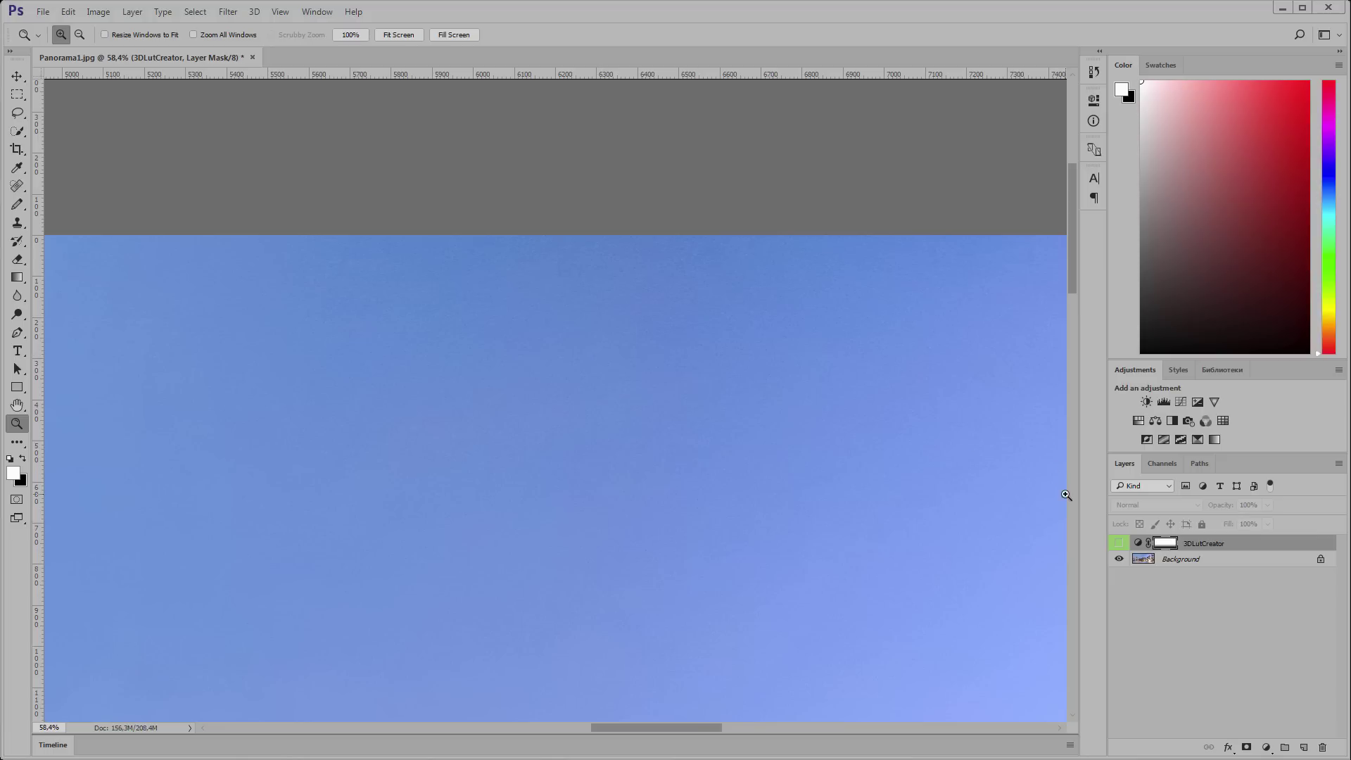
{"action": "left_click", "coordinate": [1119, 544]}
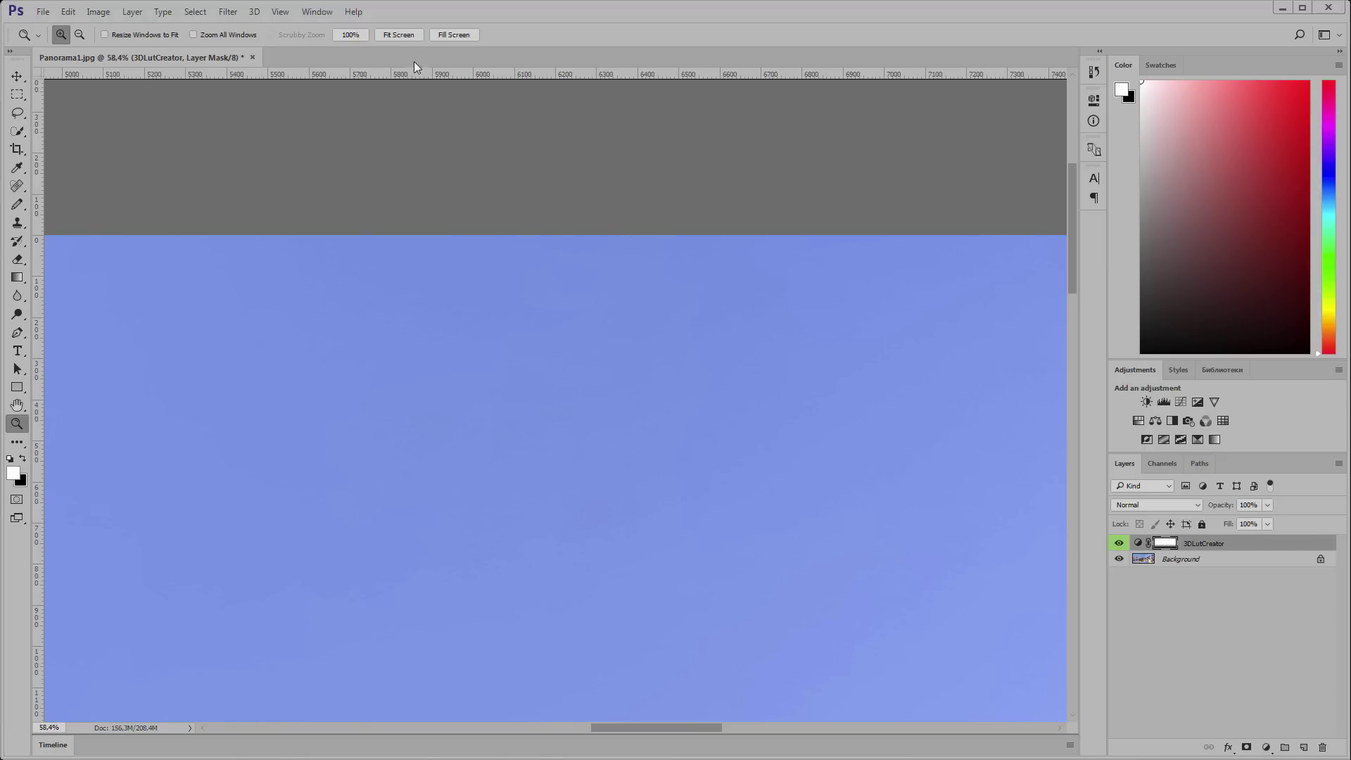
Step: Compare the sky around the large frosted tree at 100% with the 3DLutCreator layer off and on, and zoom back out
{"action": "left_click", "coordinate": [404, 37]}
{"action": "left_click_drag", "start_coordinate": [168, 258], "coordinate": [245, 338]}
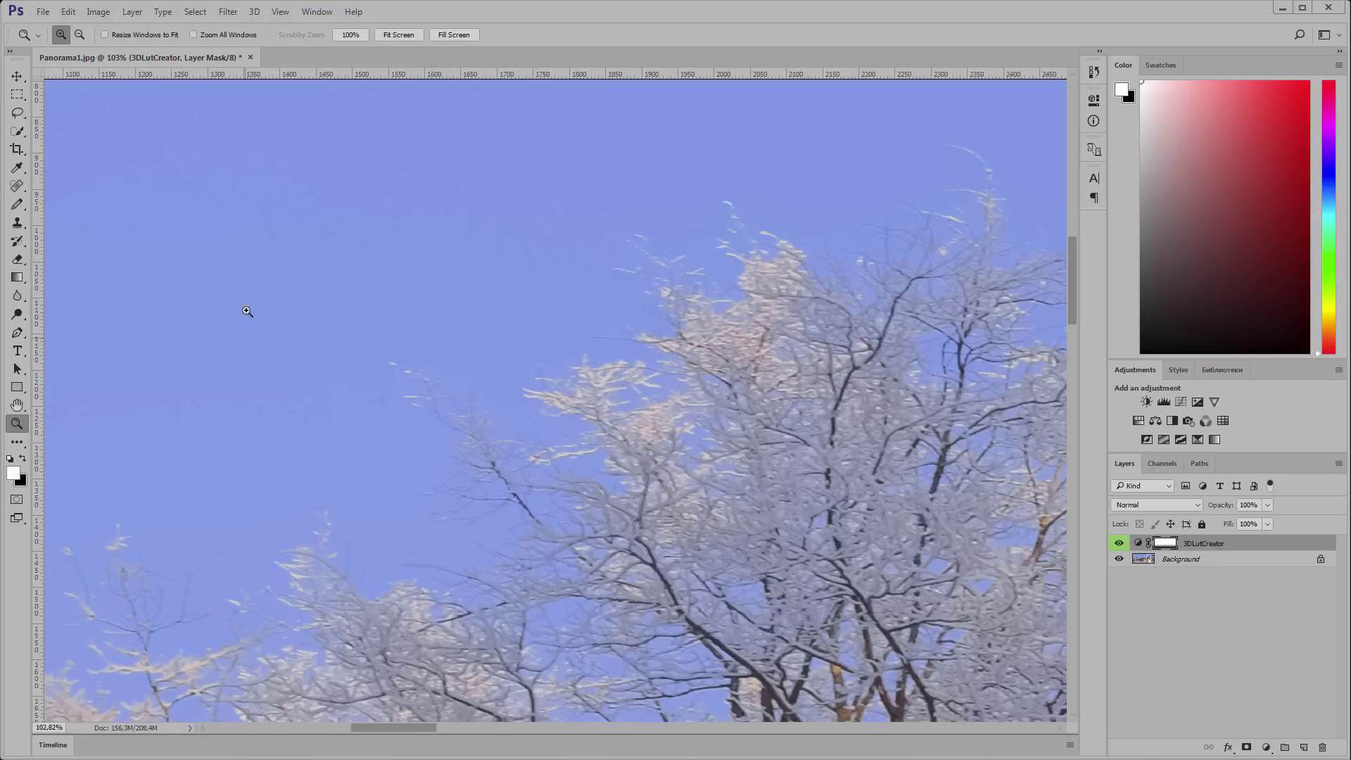
{"action": "left_click", "coordinate": [350, 34]}
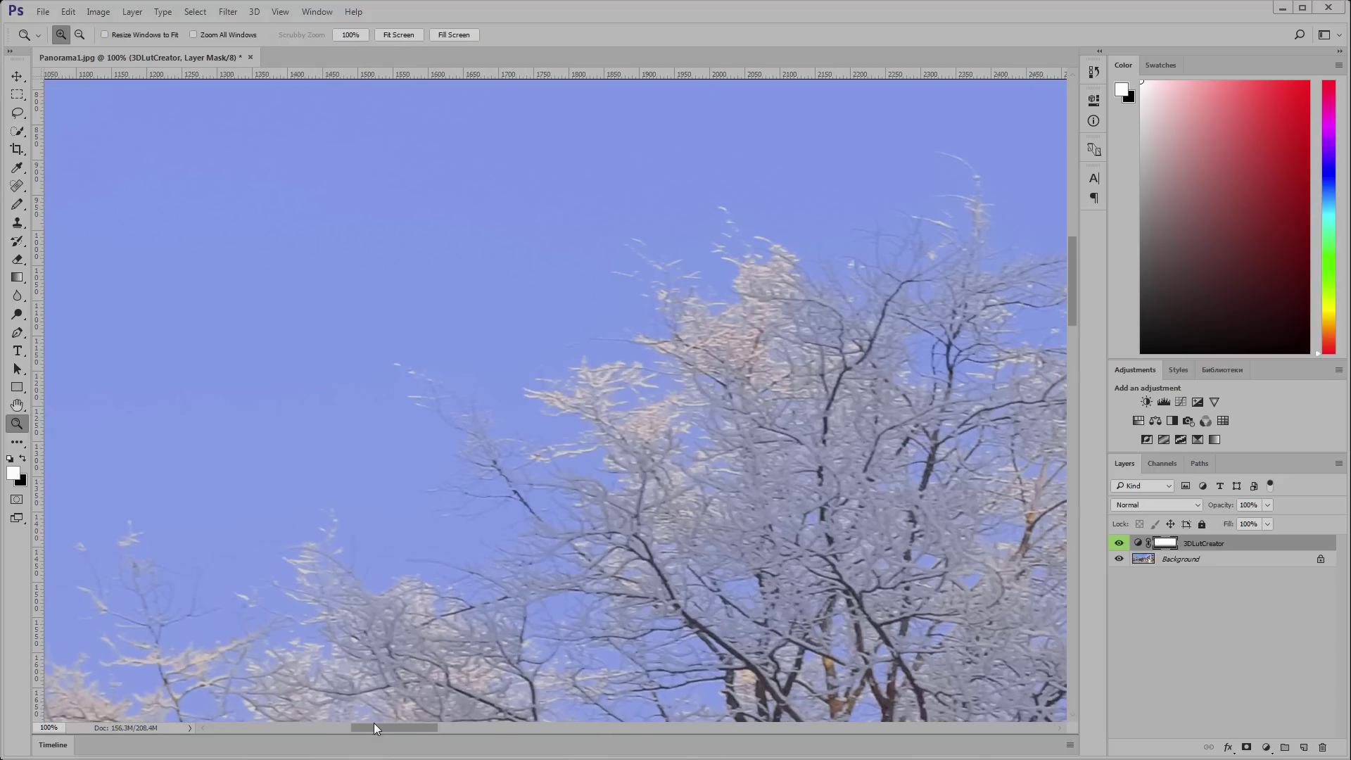
{"action": "left_click_drag", "start_coordinate": [378, 724], "coordinate": [432, 728]}
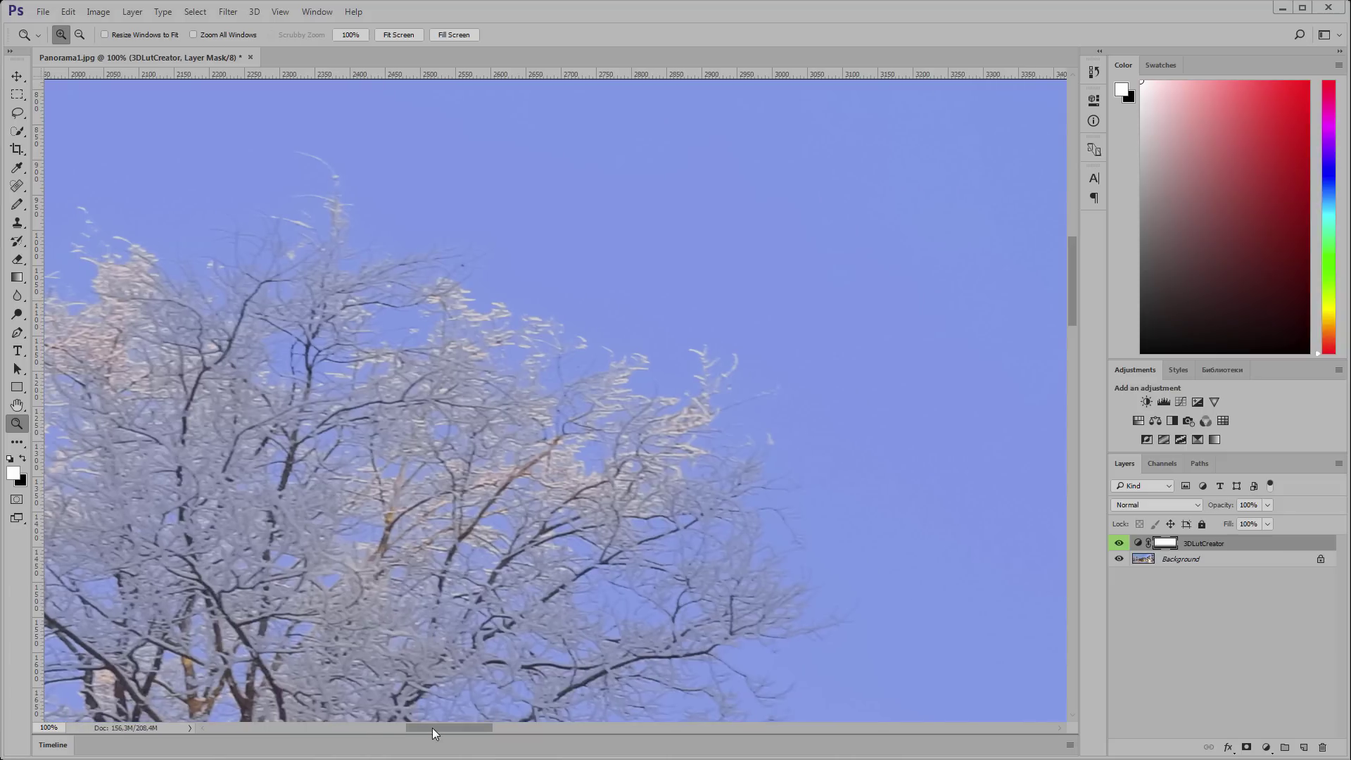
{"action": "left_click", "coordinate": [1120, 545]}
{"action": "left_click", "coordinate": [1120, 544]}
{"action": "left_click", "coordinate": [760, 365], "text": "alt"}
{"action": "left_click", "coordinate": [760, 366], "text": "alt"}
{"action": "left_click", "coordinate": [760, 365], "text": "alt"}
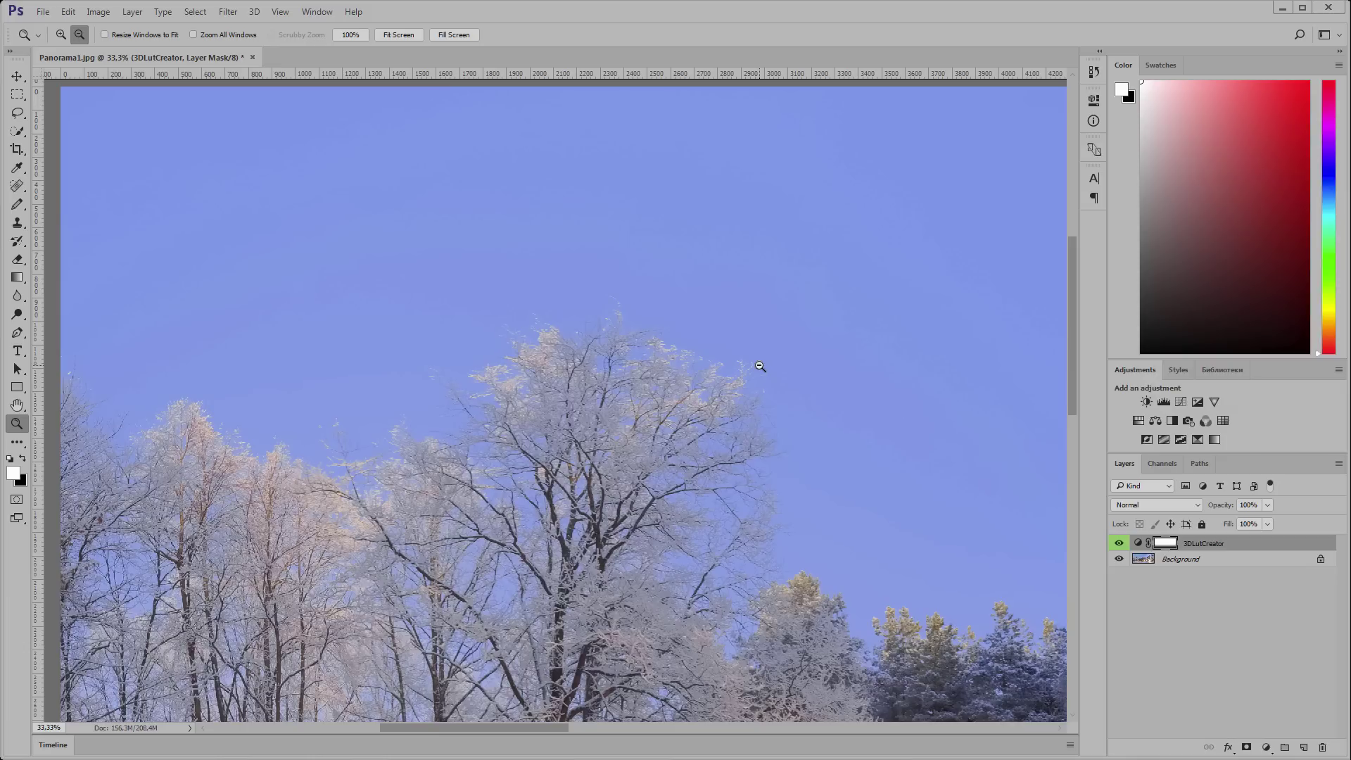
{"action": "left_click", "coordinate": [760, 366], "text": "alt"}
{"action": "left_click", "coordinate": [760, 366], "text": "alt"}
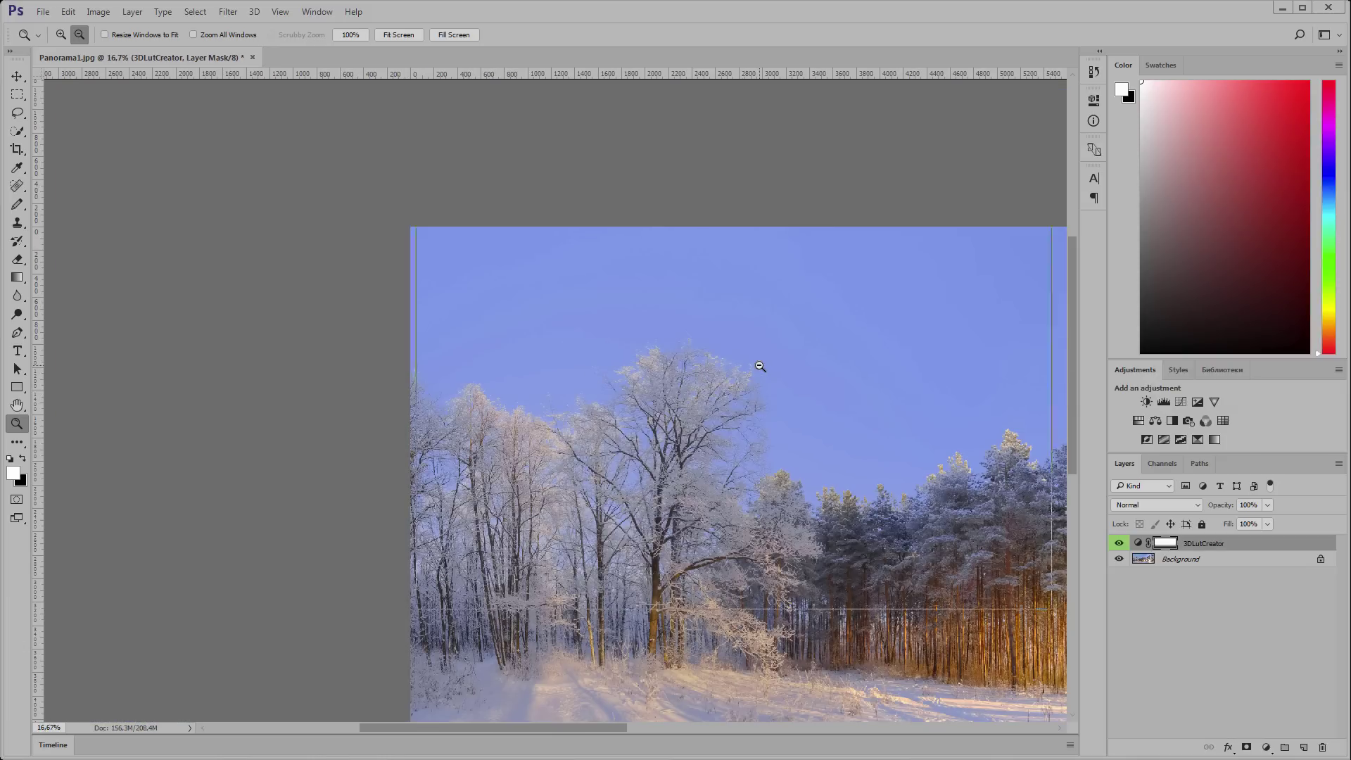
{"action": "left_click", "coordinate": [760, 366], "text": "alt"}
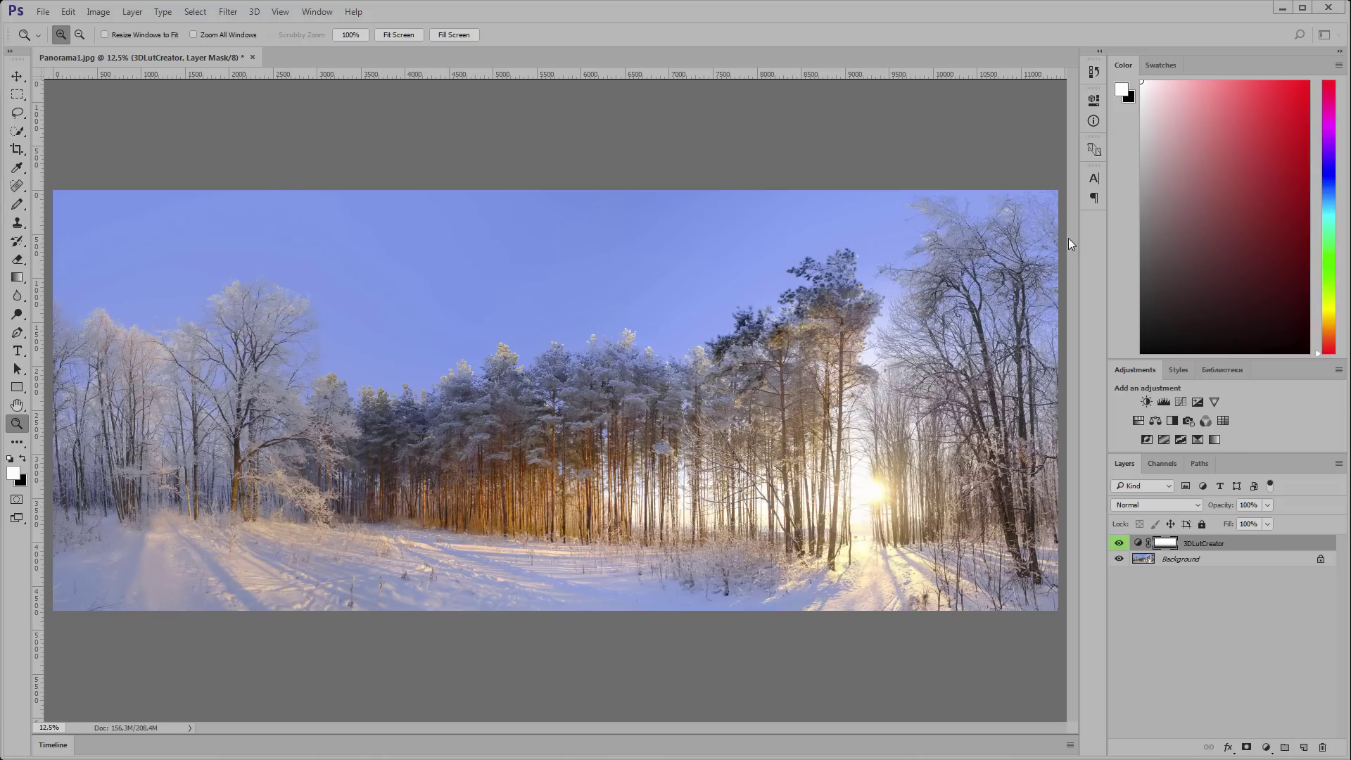
Step: Switch to 3D LUT Creator, reset the adjustments and align the C/L axes to the skin tone of the woman's face
{"action": "key", "text": "alt+Tab"}
{"action": "key", "text": "ctrl+n"}
{"action": "key", "text": "Return"}
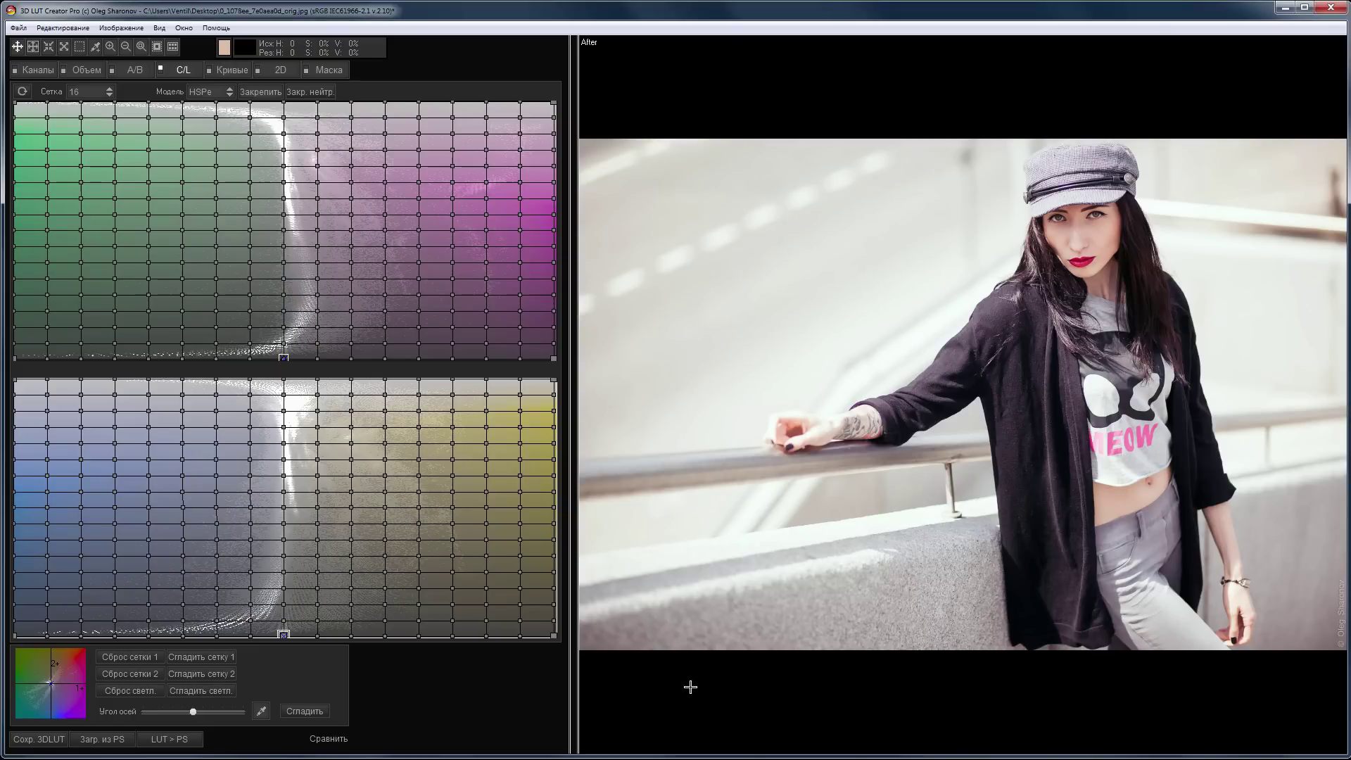
{"action": "left_click", "coordinate": [261, 710]}
{"action": "left_click", "coordinate": [1099, 229]}
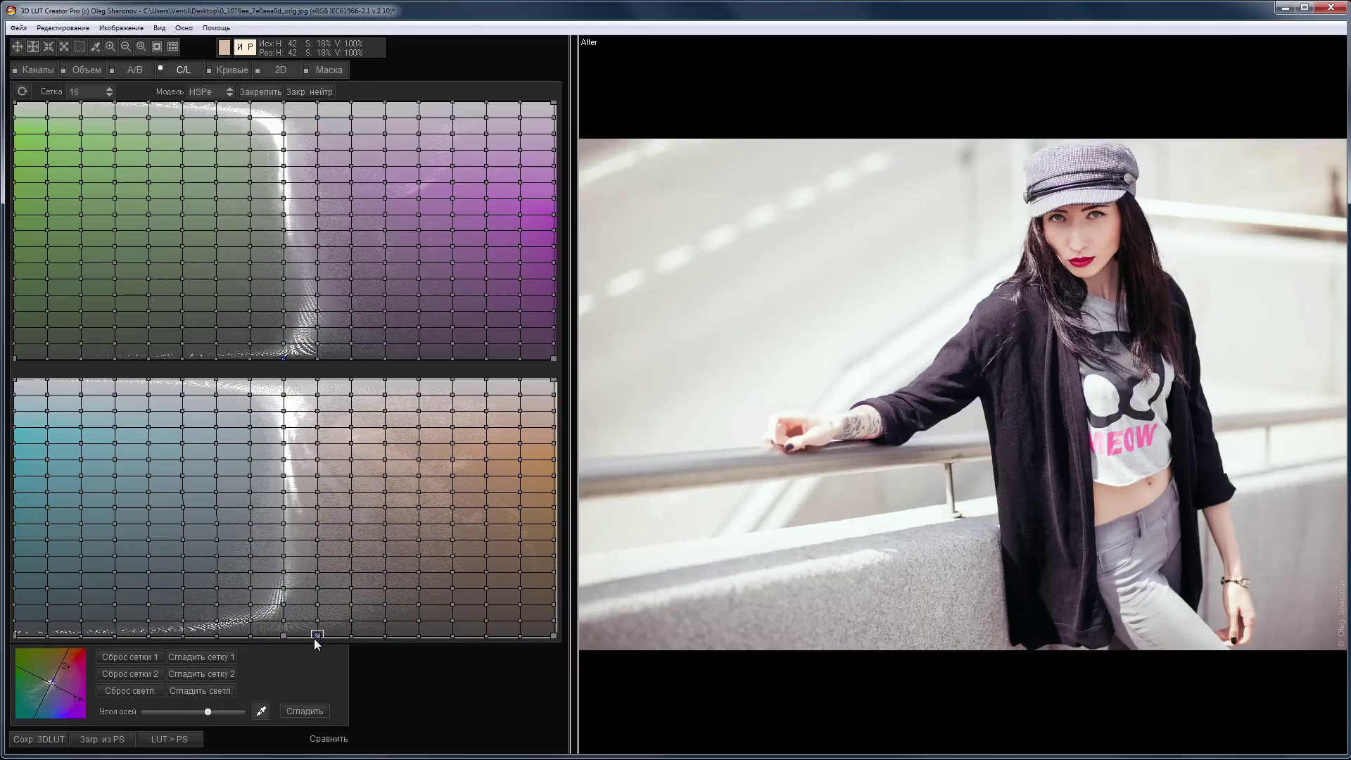
Step: Shift the dark neutral node of the lower C/L grid far toward cyan and pin the upper grid's black and white neutrals
{"action": "left_click_drag", "start_coordinate": [284, 635], "coordinate": [89, 653]}
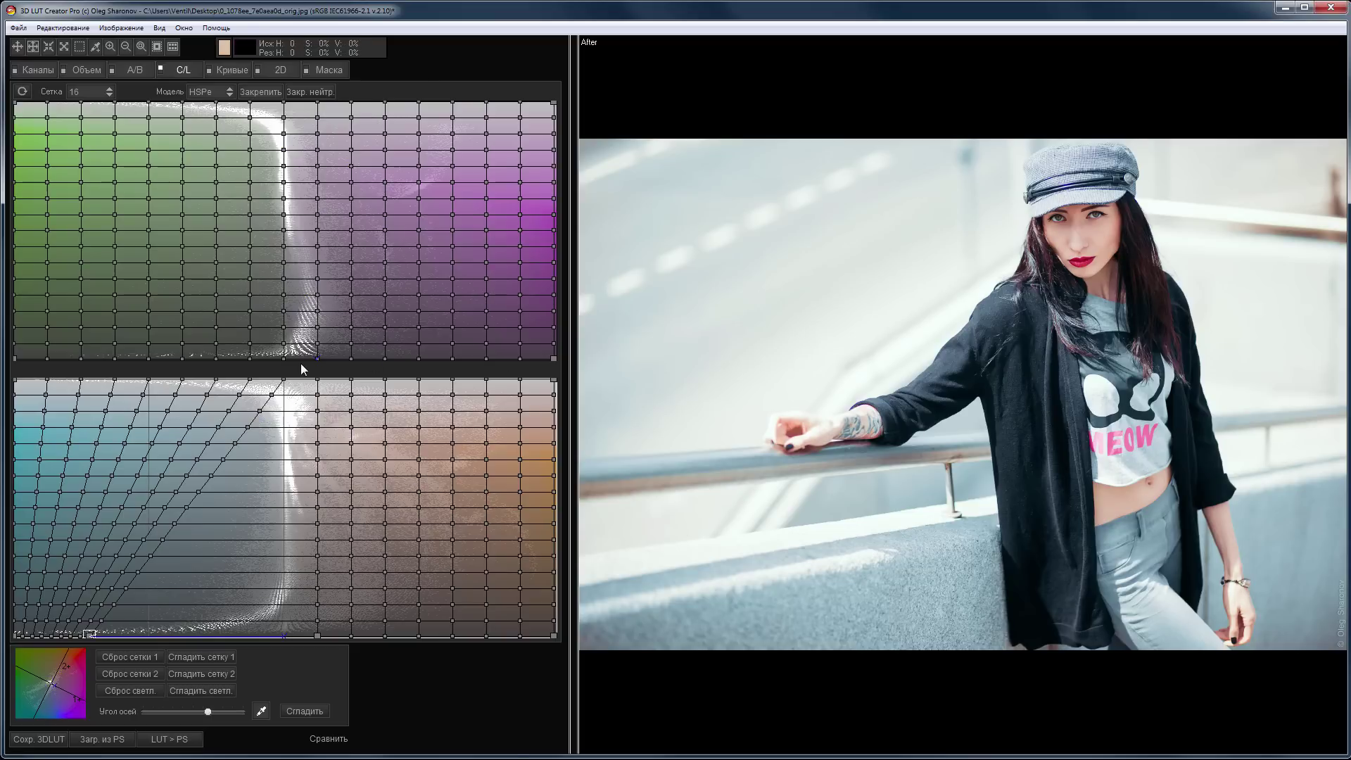
{"action": "right_click", "coordinate": [283, 359]}
{"action": "right_click", "coordinate": [284, 103]}
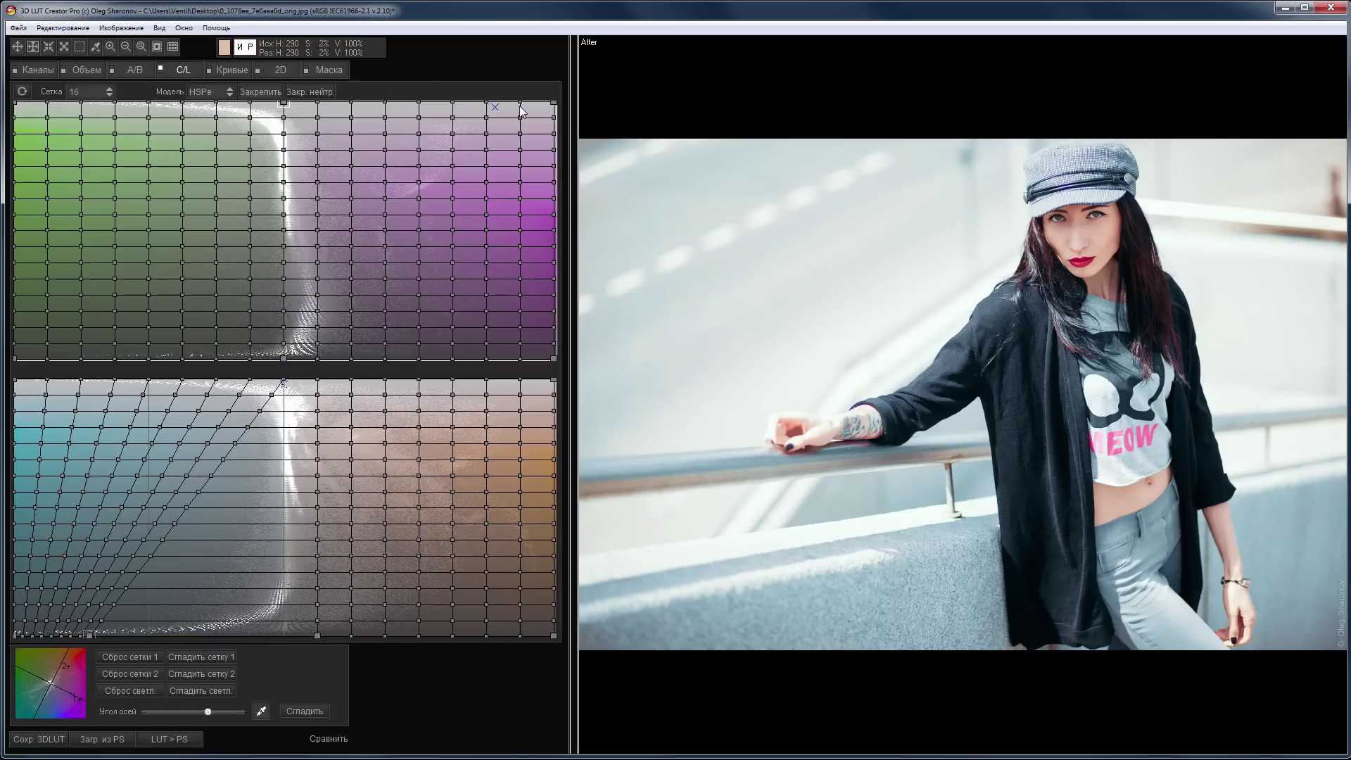
Step: Pull the upper grid's bright magenta corner onto the neutral axis and its dark corner partway inward, and compare with the original
{"action": "left_click_drag", "start_coordinate": [554, 103], "coordinate": [285, 100]}
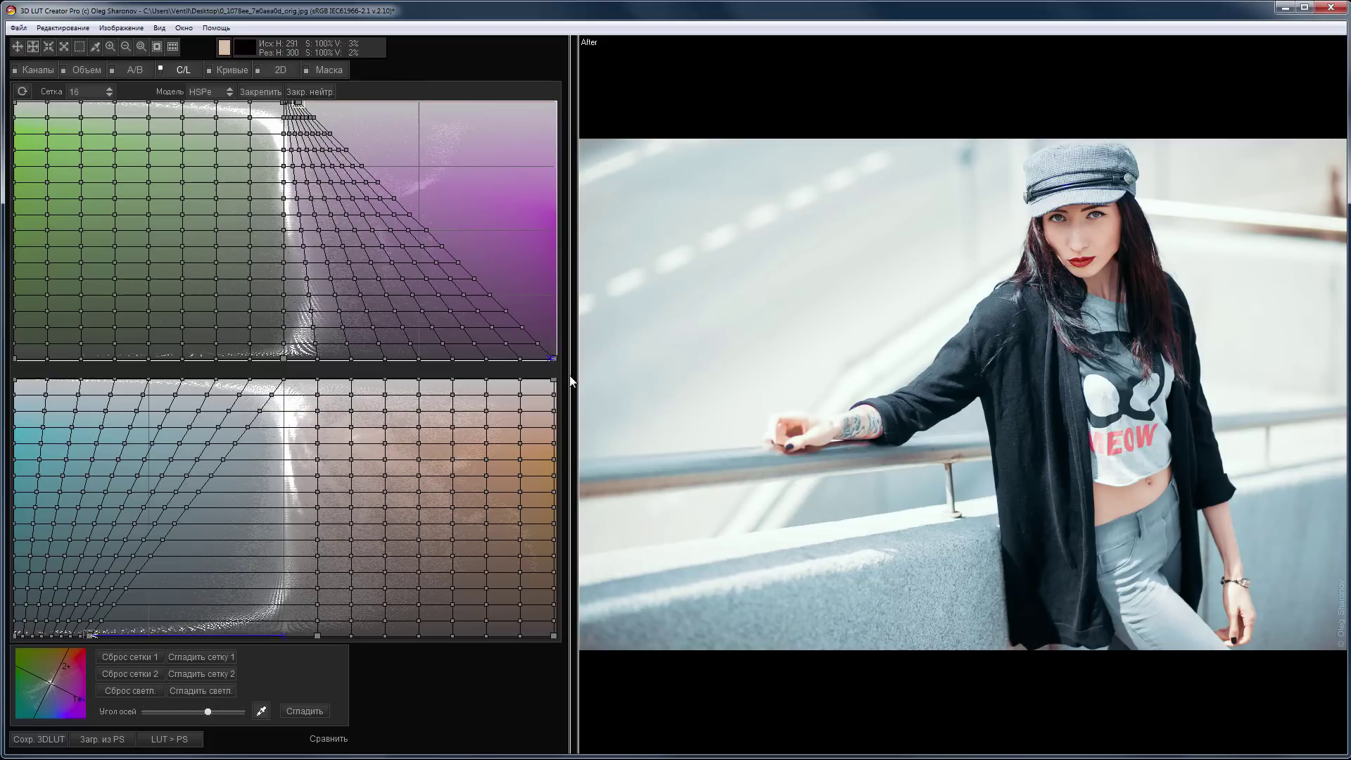
{"action": "left_click_drag", "start_coordinate": [554, 358], "coordinate": [461, 364]}
{"action": "key", "text": "space"}
{"action": "key", "text": "c"}
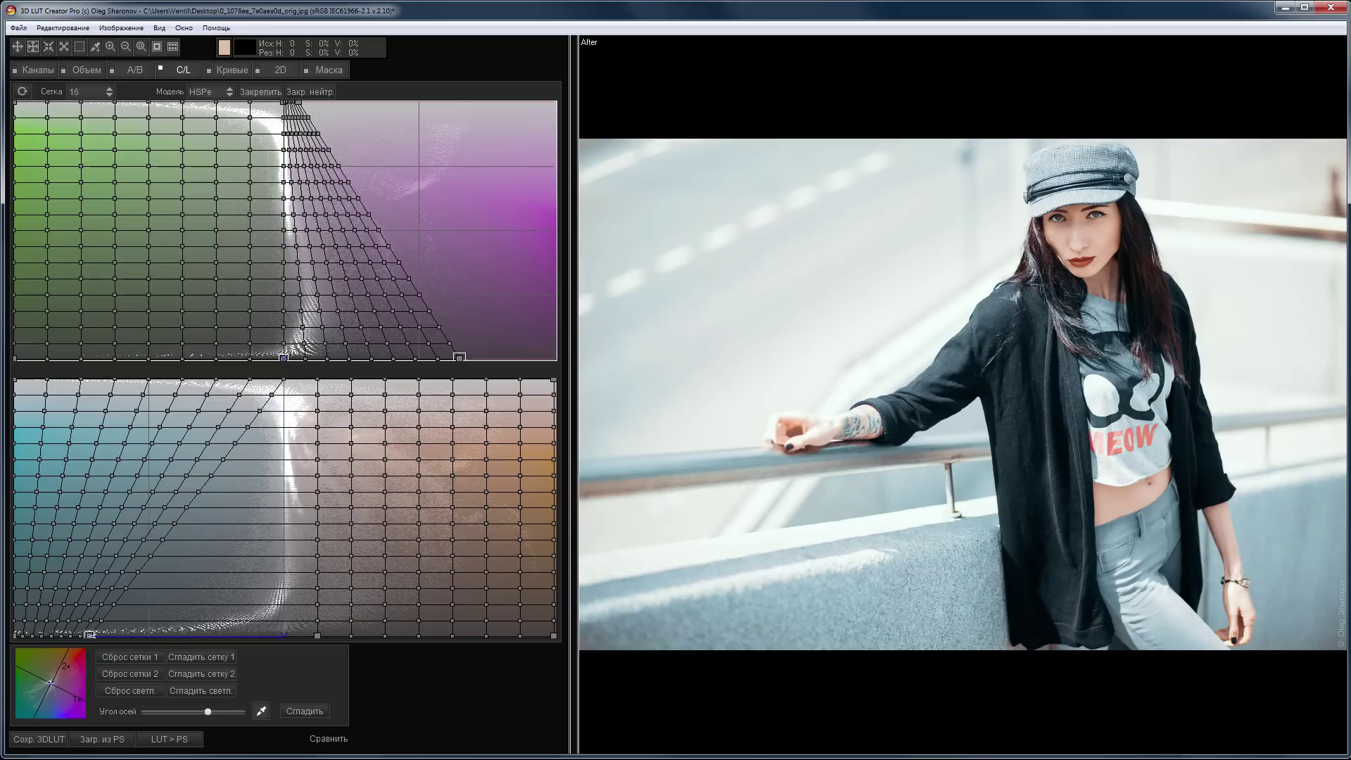
{"action": "left_click_drag", "start_coordinate": [657, 603], "coordinate": [656, 604]}
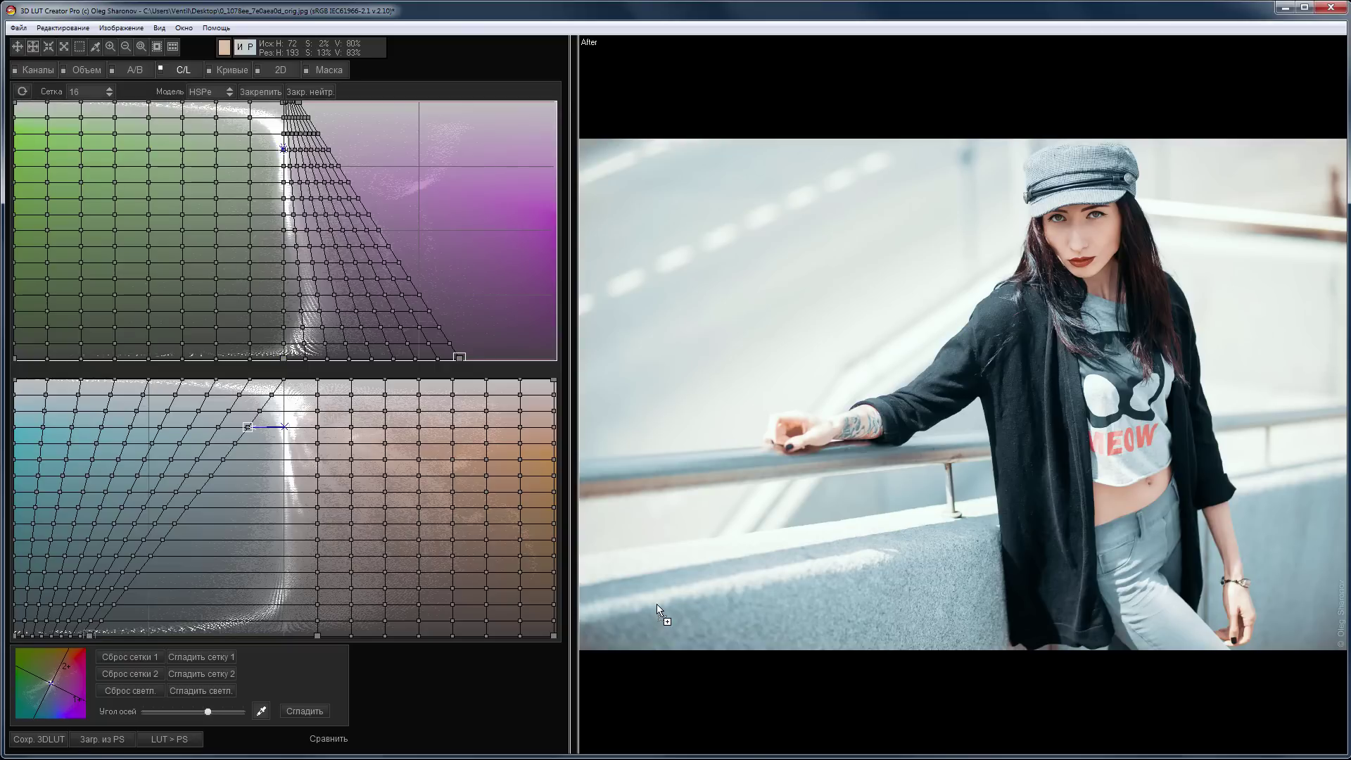
Step: Widen the upper grid's magenta side, pull a dark cyan-side node of the lower grid close to neutral, and compare before and after
{"action": "left_click_drag", "start_coordinate": [301, 102], "coordinate": [458, 103]}
{"action": "left_click_drag", "start_coordinate": [459, 359], "coordinate": [526, 362]}
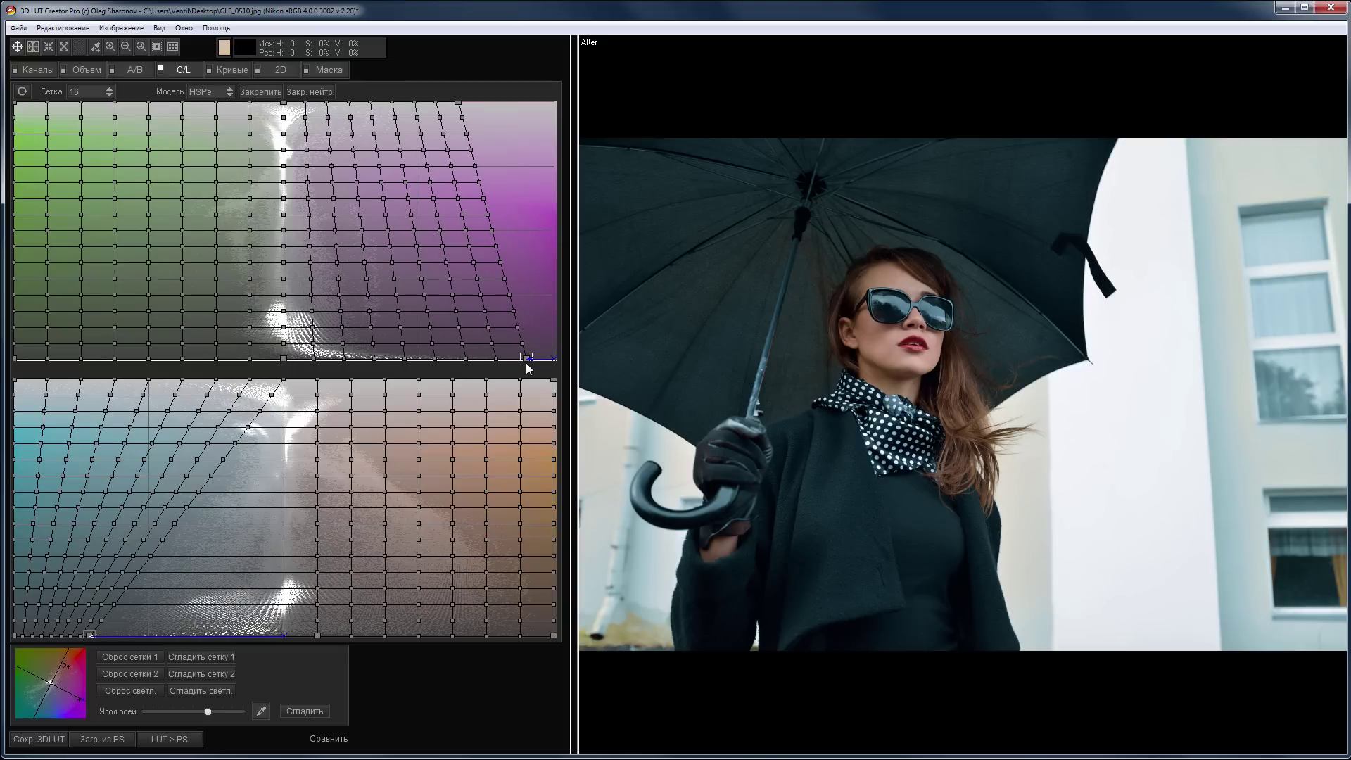
{"action": "left_click_drag", "start_coordinate": [137, 585], "coordinate": [261, 589]}
{"action": "key", "text": "space"}
{"action": "key", "text": "space"}
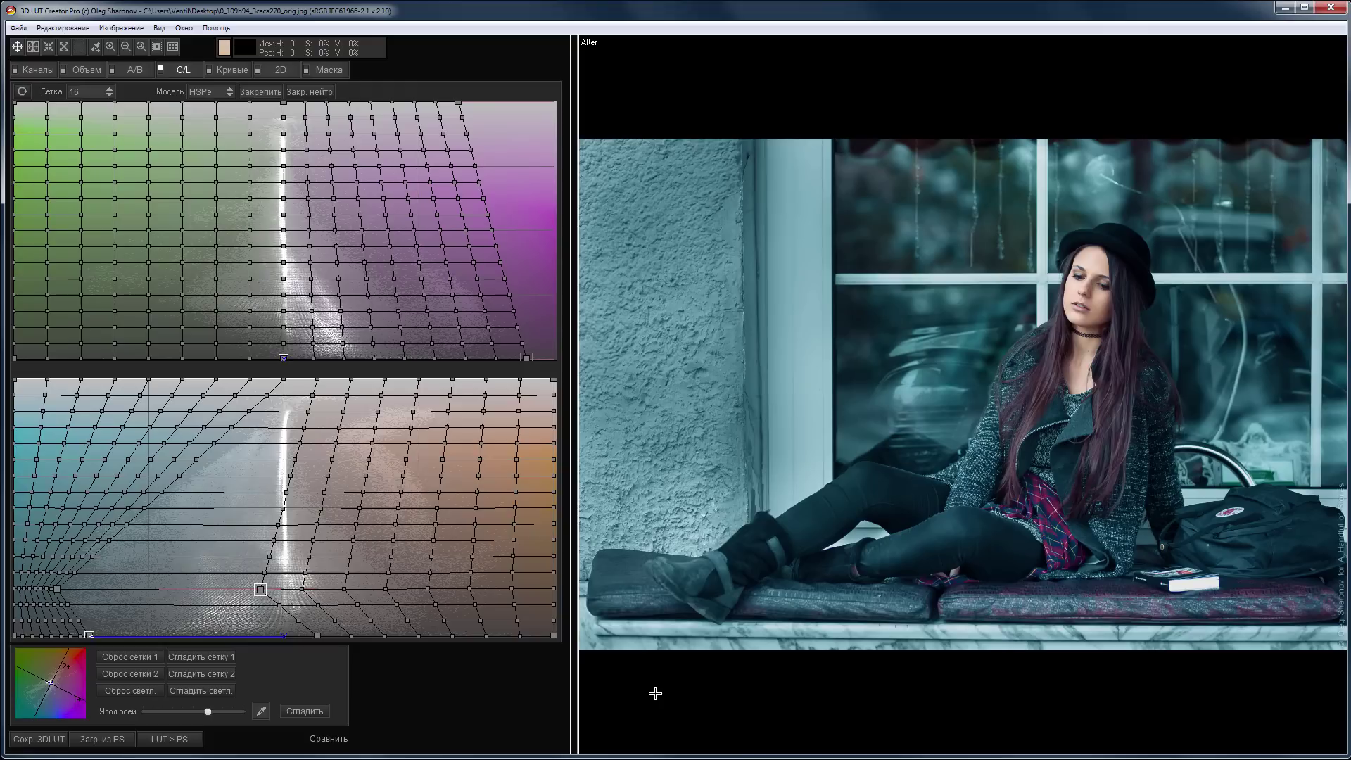
{"action": "key", "text": "space"}
{"action": "key", "text": "space"}
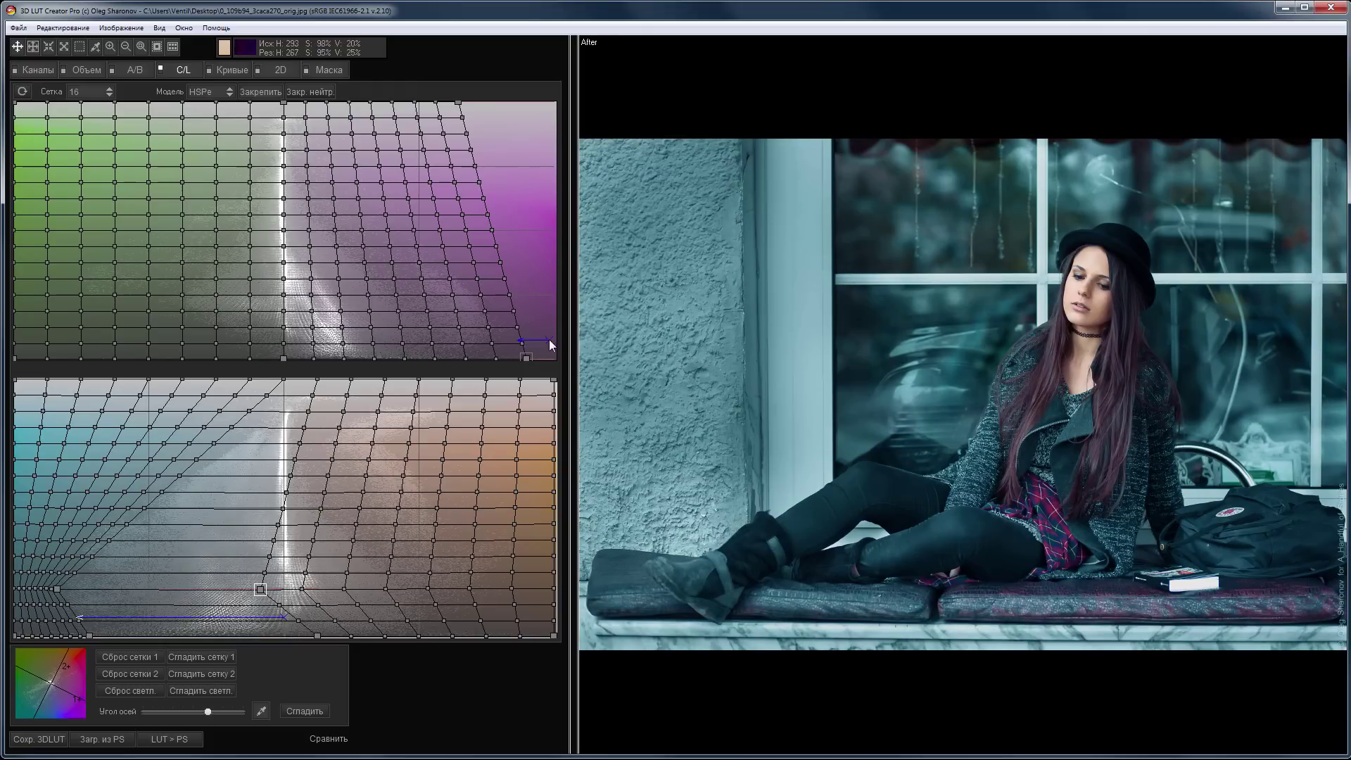
Step: Compress the upper grid's magenta side by moving its dark and bright corners close to the neutral axis
{"action": "left_click_drag", "start_coordinate": [527, 356], "coordinate": [366, 360]}
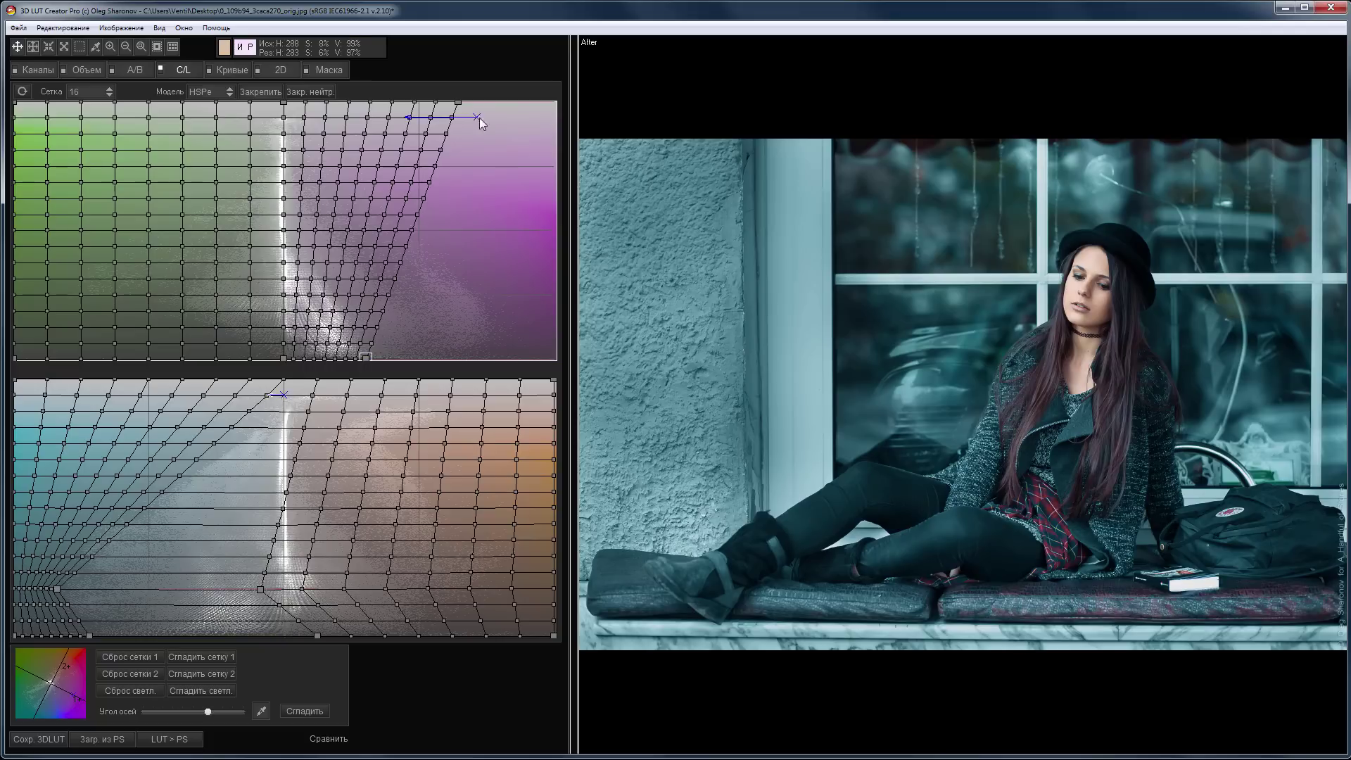
{"action": "left_click_drag", "start_coordinate": [459, 101], "coordinate": [345, 98]}
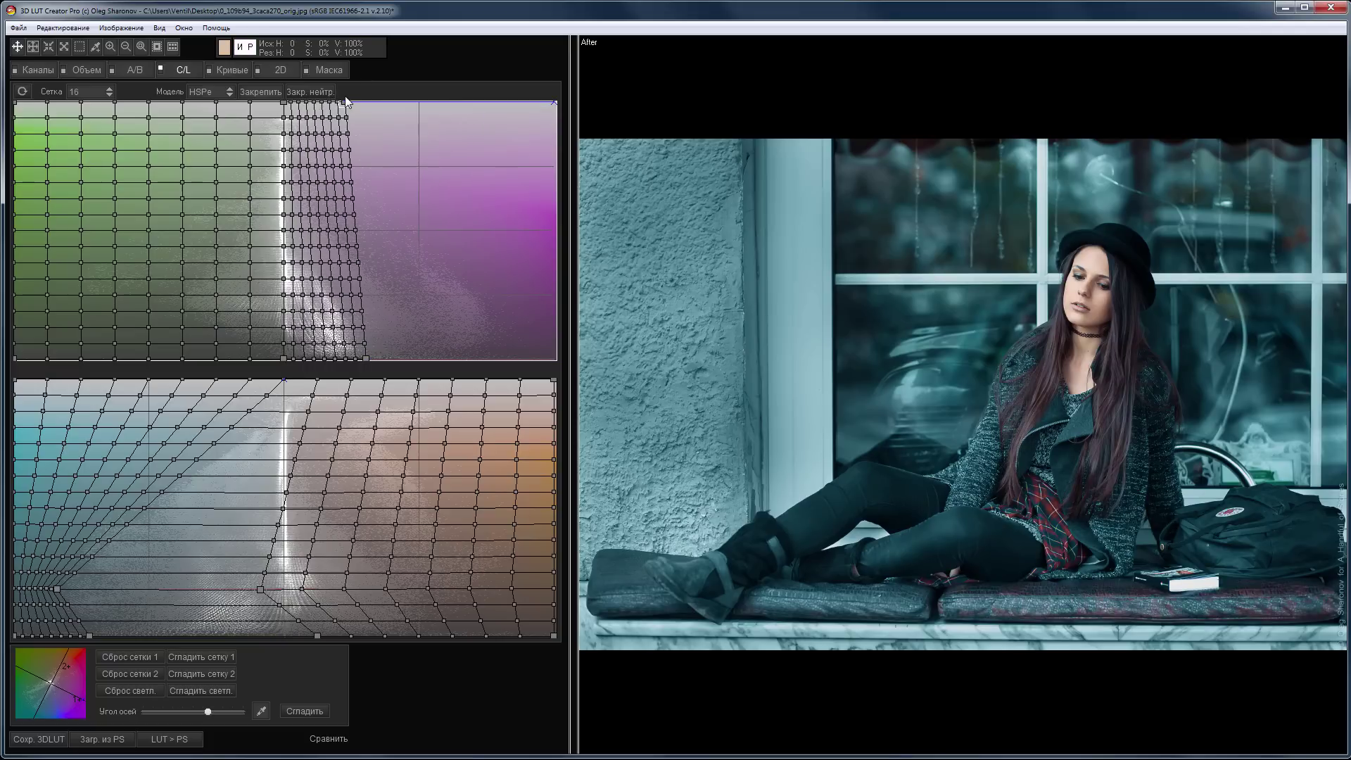
Step: Compare the portrait with the original, reset all corrections, and open the street photo DSC_8759_1.JPG
{"action": "key", "text": "space"}
{"action": "key", "text": "space"}
{"action": "key", "text": "Escape"}
{"action": "key", "text": "Escape"}
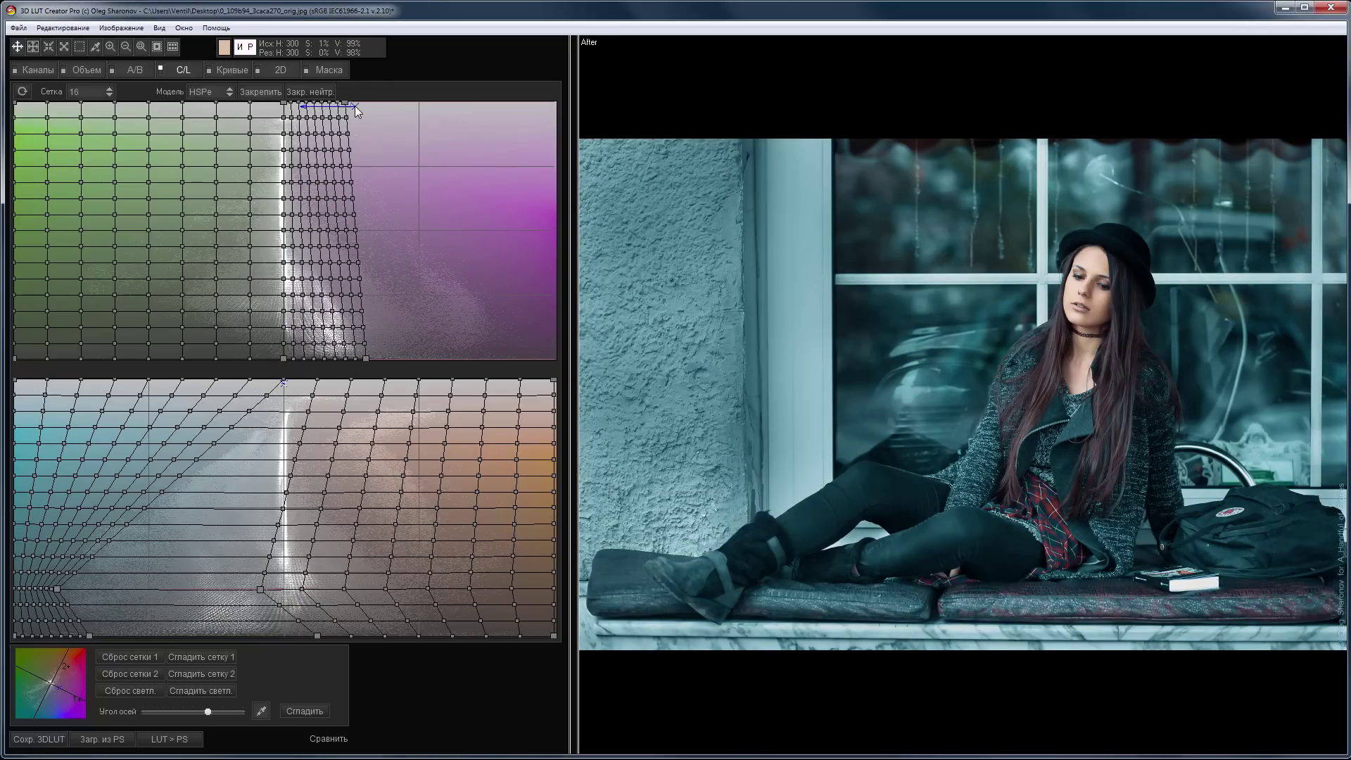
{"action": "key", "text": "ctrl+n"}
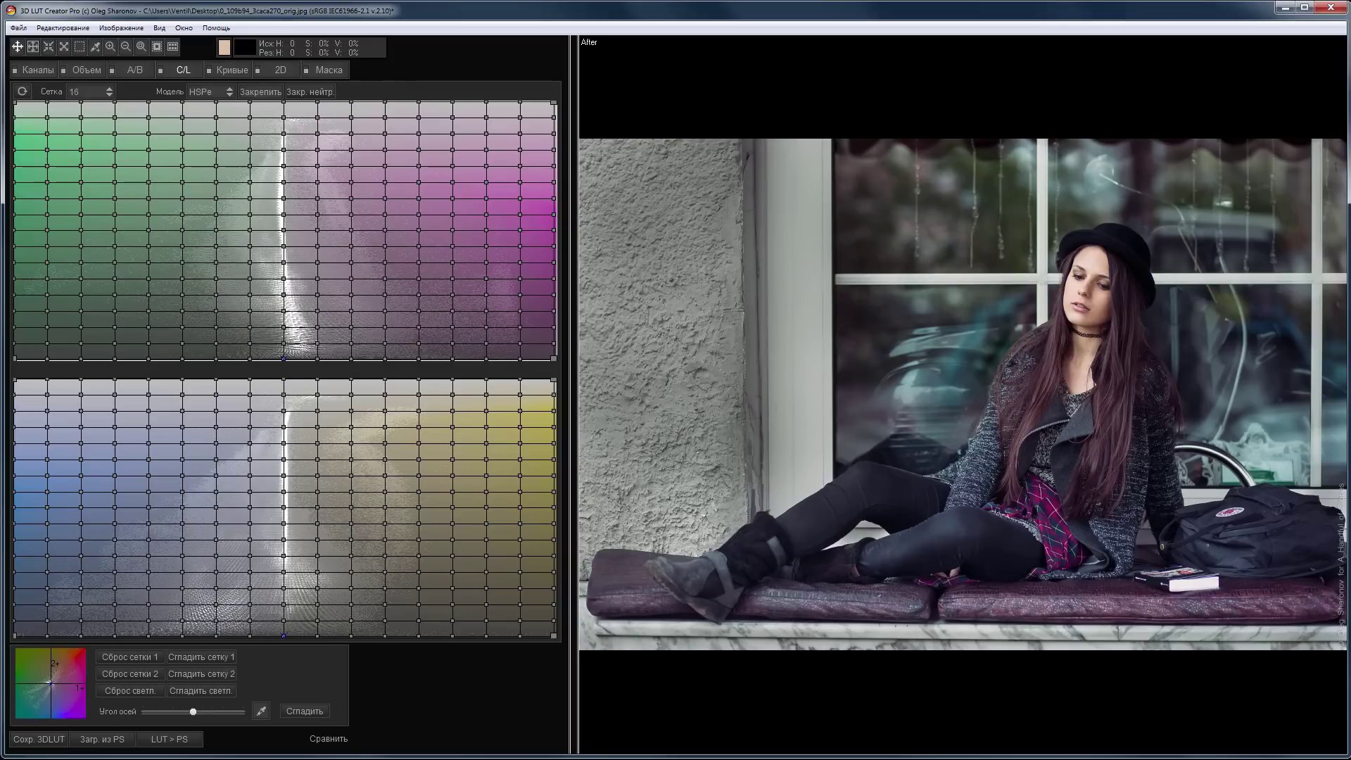
{"action": "left_click_drag", "start_coordinate": [681, 759], "coordinate": [681, 701]}
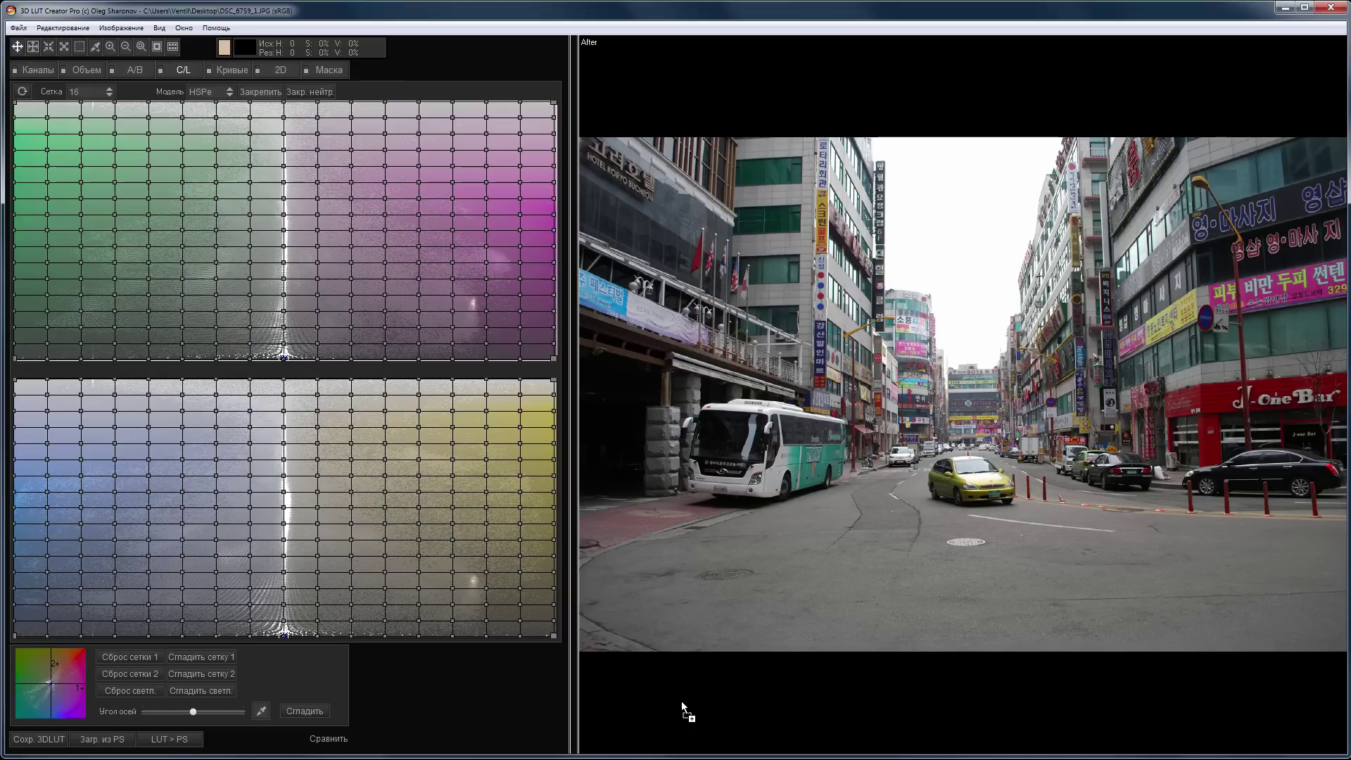
Step: Pin the lower grid's black and white neutrals and compress its yellow and blue sides close to the neutral axis
{"action": "right_click", "coordinate": [283, 635]}
{"action": "right_click", "coordinate": [284, 380]}
{"action": "left_click_drag", "start_coordinate": [554, 636], "coordinate": [306, 635]}
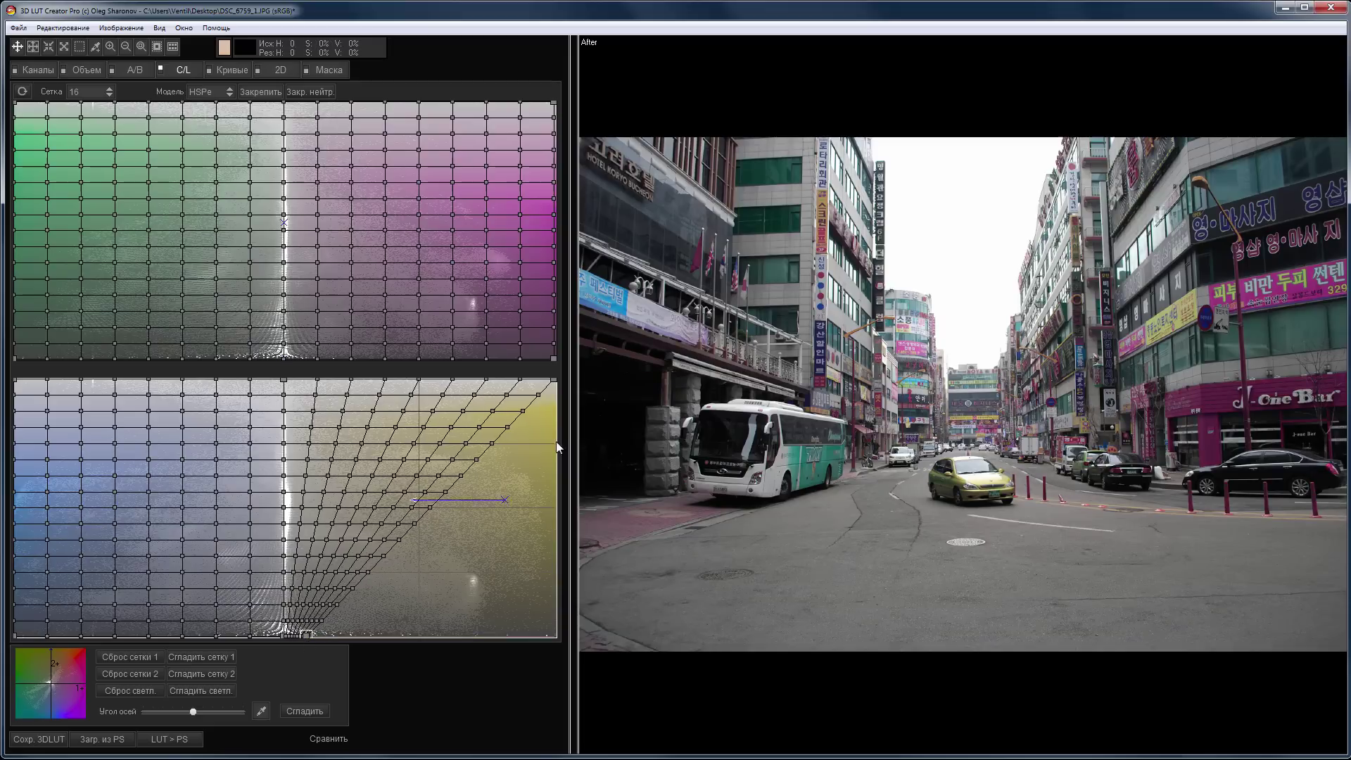
{"action": "left_click_drag", "start_coordinate": [553, 382], "coordinate": [311, 381]}
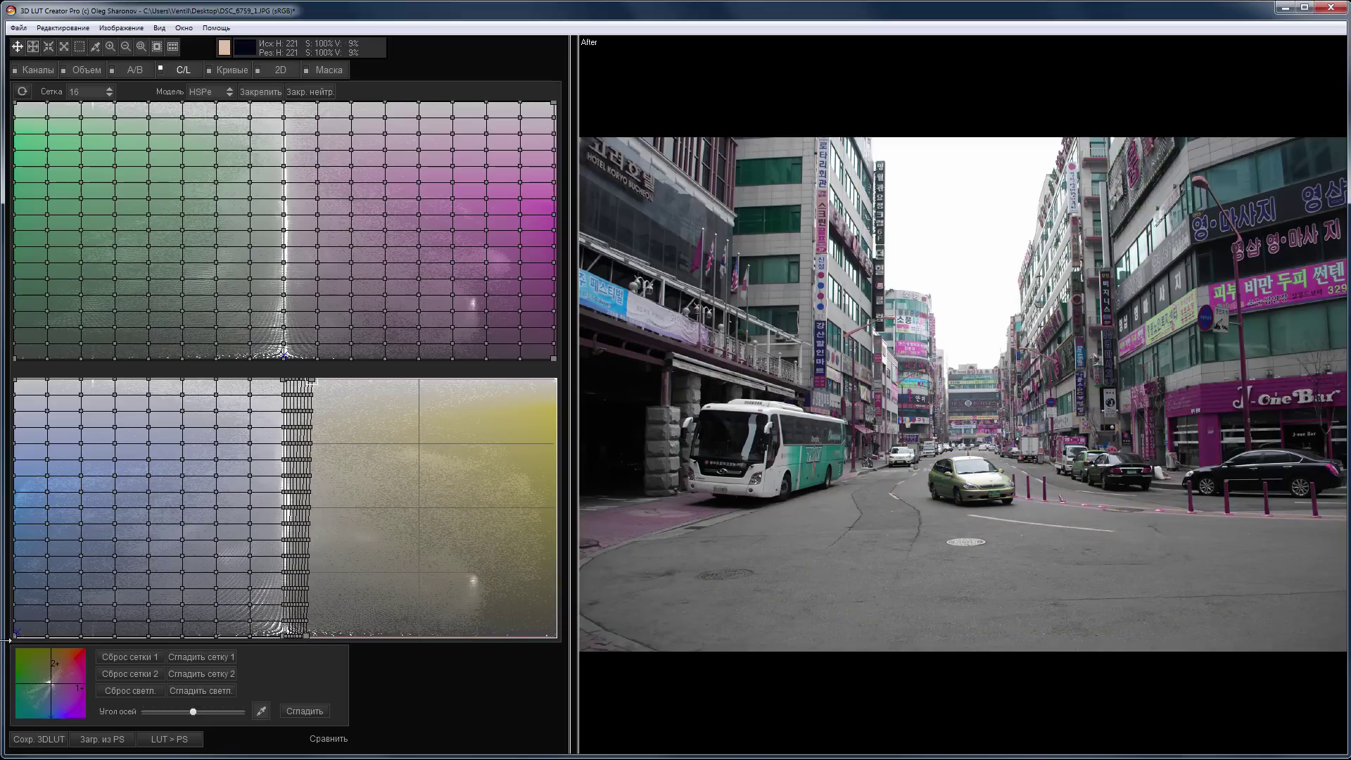
{"action": "left_click_drag", "start_coordinate": [77, 635], "coordinate": [254, 636]}
{"action": "left_click_drag", "start_coordinate": [14, 380], "coordinate": [257, 380]}
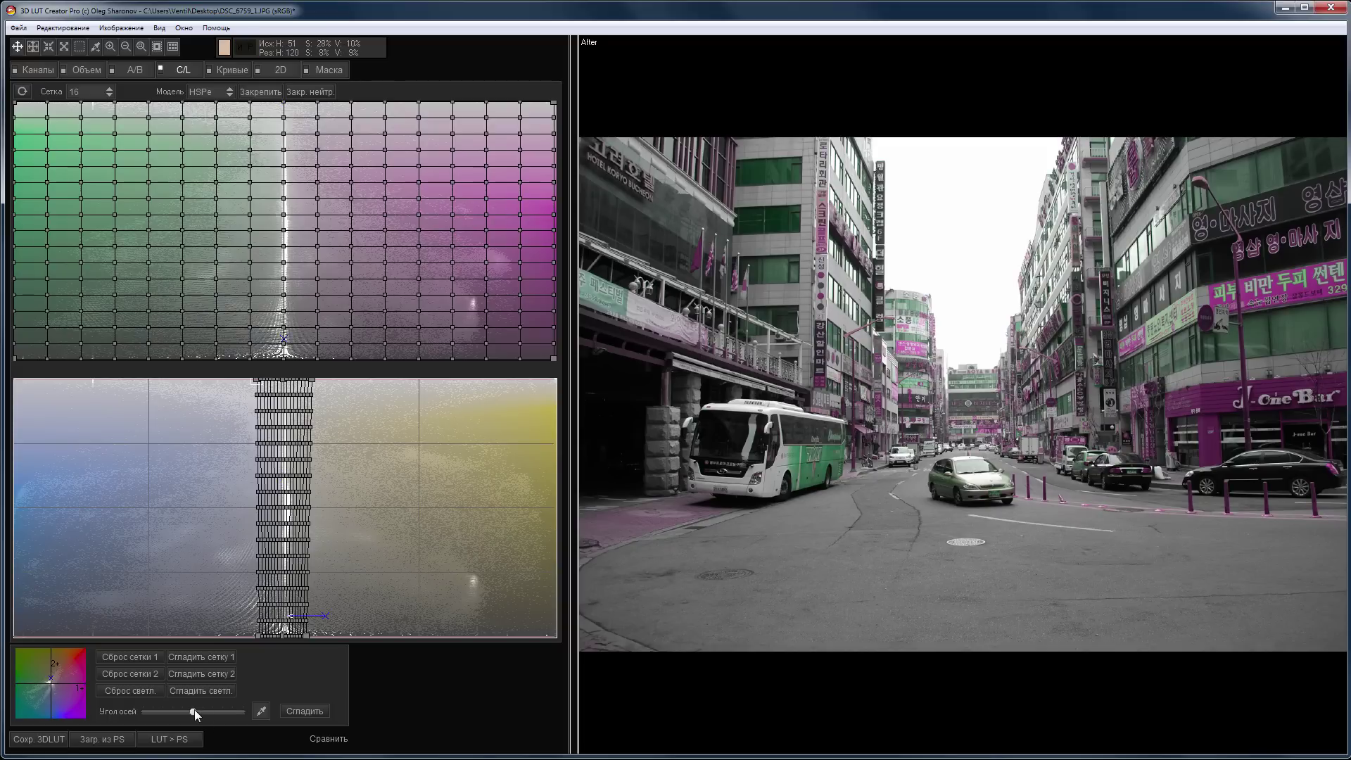
Step: Rotate the colour axis angle through pink-teal and yellow-blue schemes, settling the upper grid on a cyan-orange axis
{"action": "left_click_drag", "start_coordinate": [193, 711], "coordinate": [173, 712]}
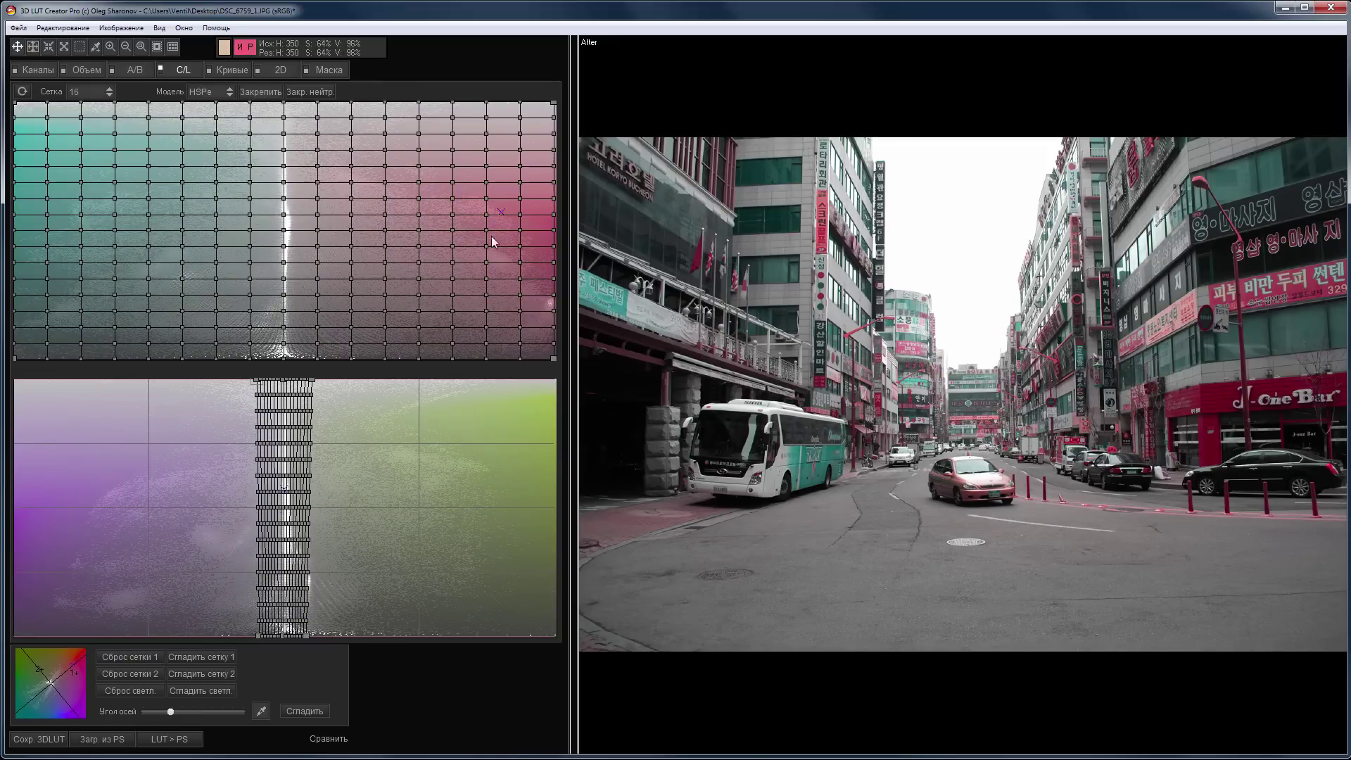
{"action": "left_click_drag", "start_coordinate": [172, 712], "coordinate": [238, 722]}
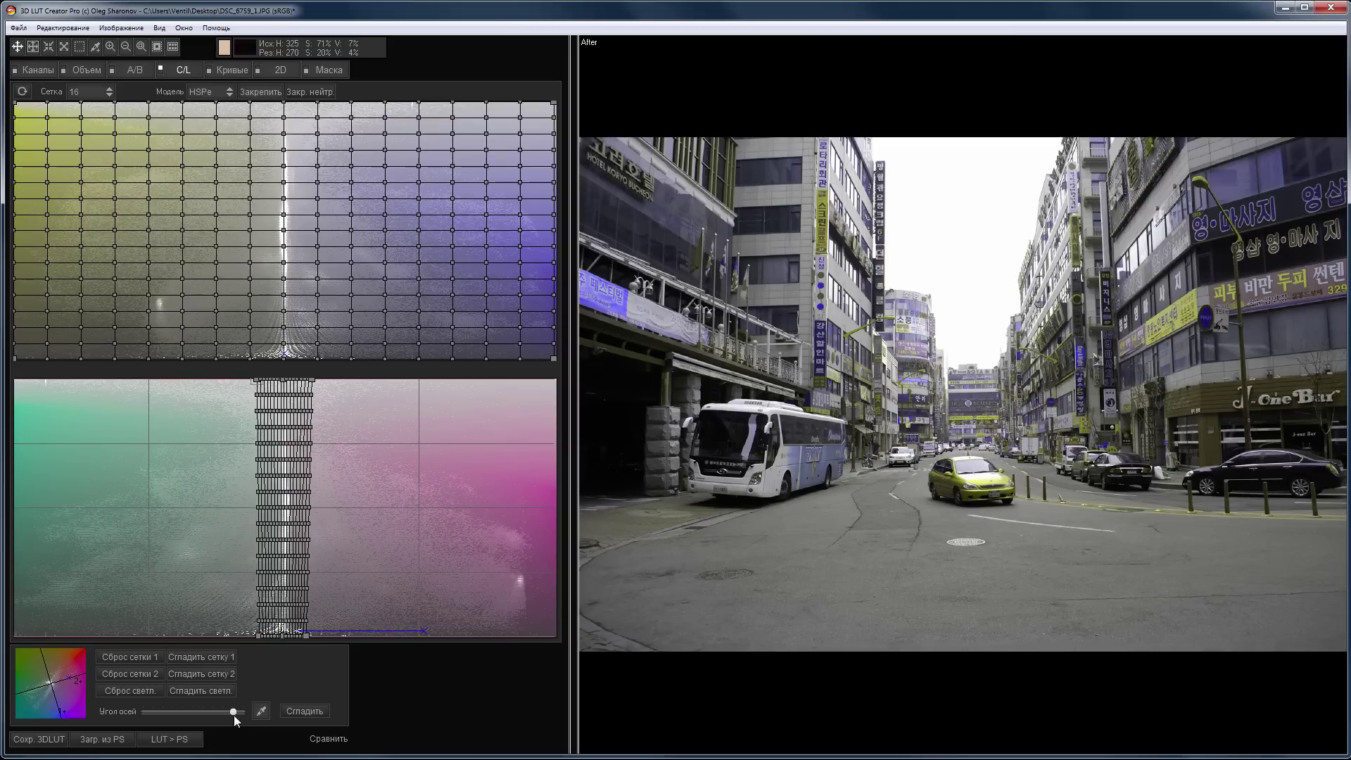
{"action": "left_click_drag", "start_coordinate": [226, 712], "coordinate": [159, 712]}
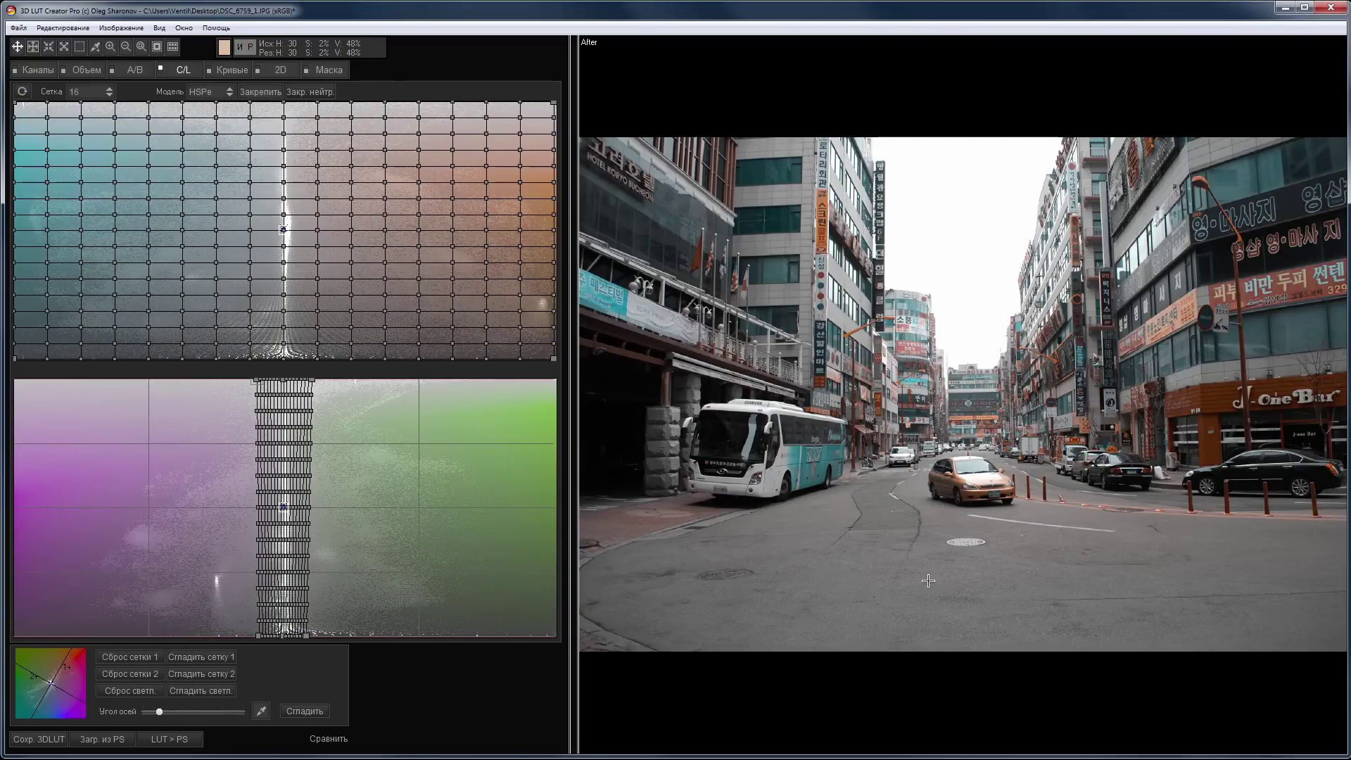
Step: Try shifting the upper grid's dark neutral node halfway toward cyan, compare with the original, and reset the node
{"action": "left_click", "coordinate": [315, 358]}
{"action": "left_click_drag", "start_coordinate": [284, 359], "coordinate": [153, 363]}
{"action": "key", "text": "space"}
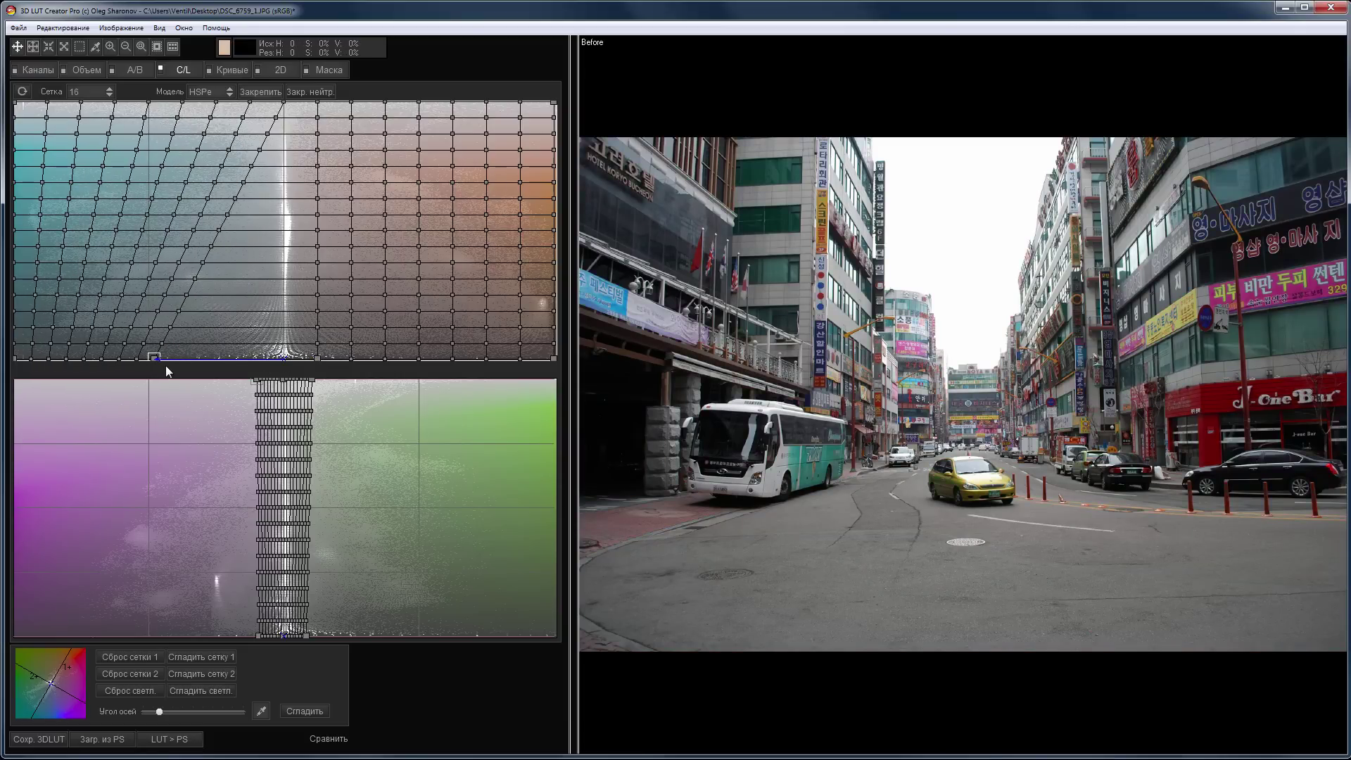
{"action": "key", "text": "space"}
{"action": "double_click", "coordinate": [156, 359]}
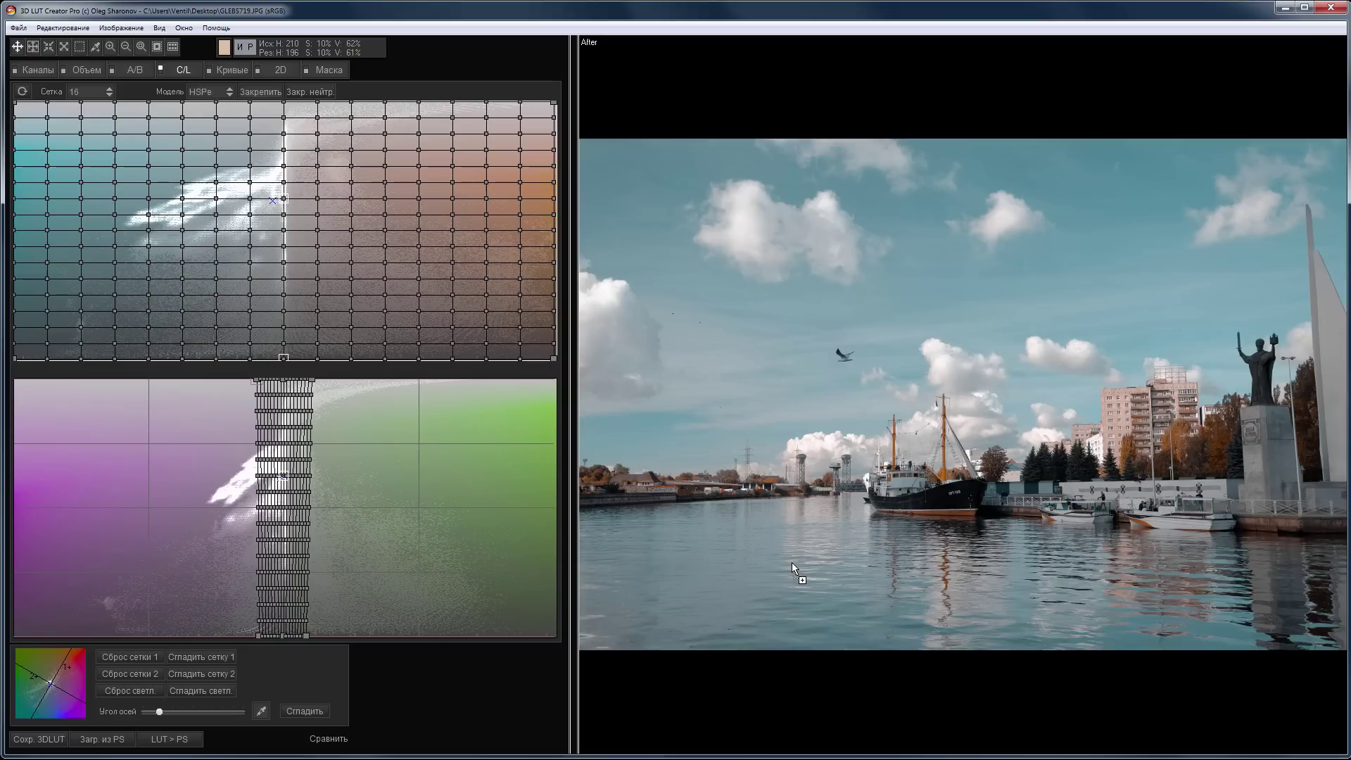
Step: Open the harbour photo GLEB5719.JPG with the same grade and compare it with the original
{"action": "key", "text": "space"}
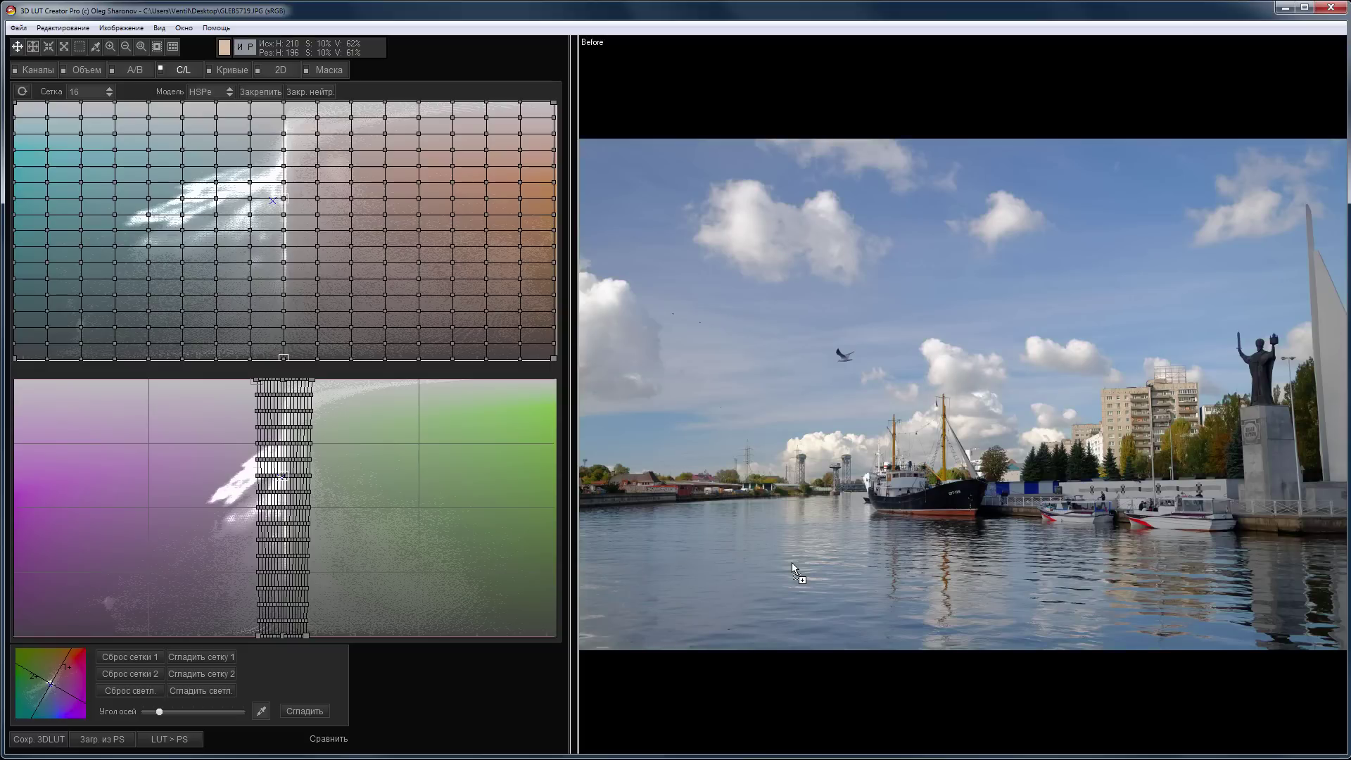
{"action": "key", "text": "space"}
Step: Try lowering the upper grid's bright cyan side and spreading its dark nodes outward on both sides of neutral
{"action": "left_click_drag", "start_coordinate": [284, 104], "coordinate": [238, 131]}
{"action": "left_click_drag", "start_coordinate": [14, 103], "coordinate": [15, 174]}
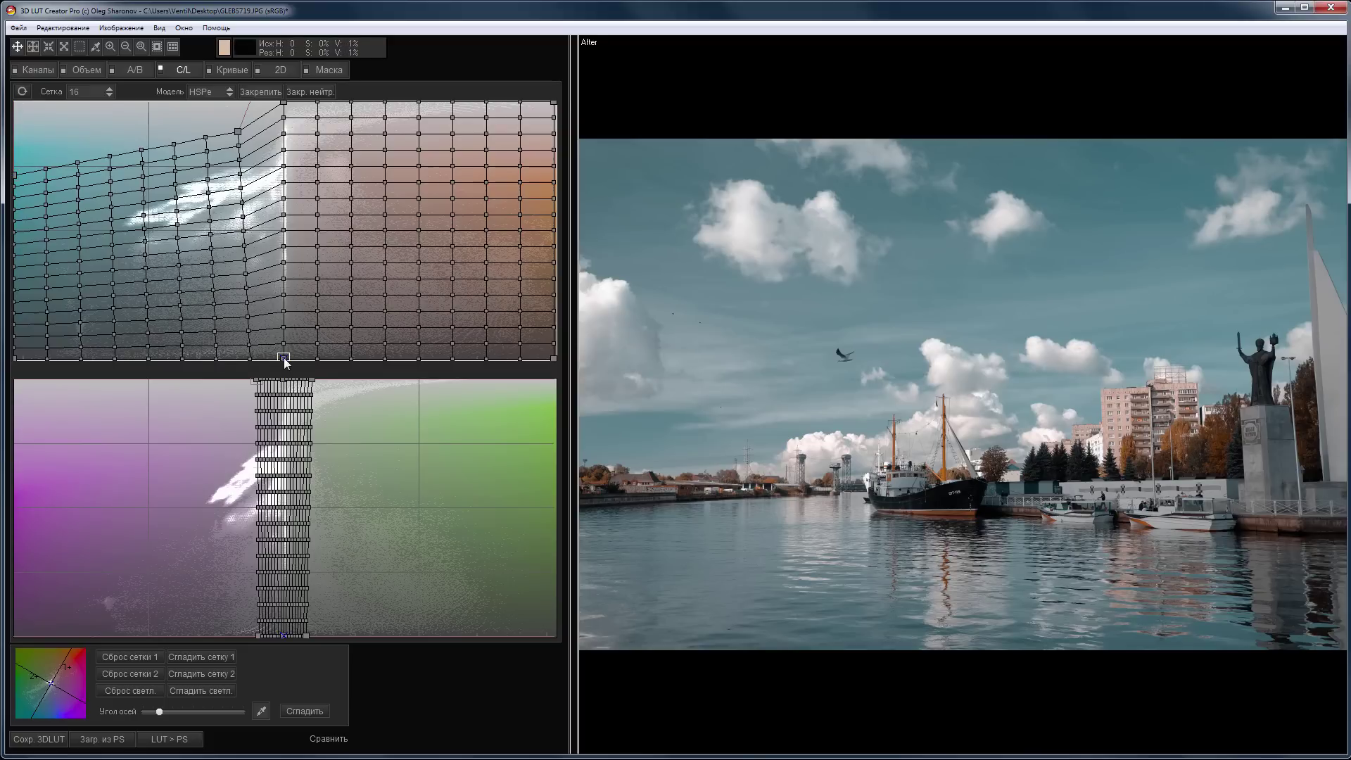
{"action": "left_click_drag", "start_coordinate": [317, 358], "coordinate": [333, 359]}
{"action": "left_click_drag", "start_coordinate": [249, 360], "coordinate": [183, 366]}
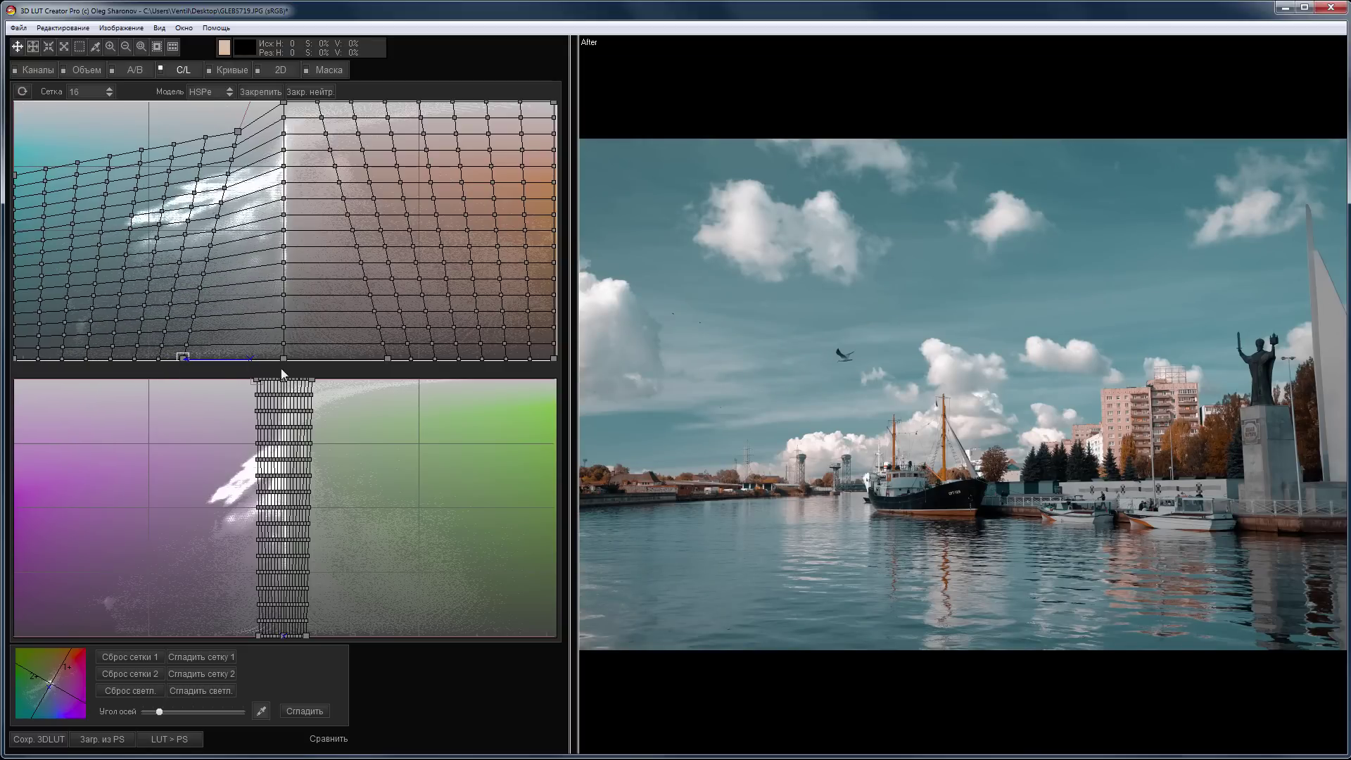
Step: Return the upper grid's bright cyan corner and the displaced bright and dark nodes to their original positions
{"action": "mouse_move", "coordinate": [283, 358]}
{"action": "left_mouse_down"}
{"action": "mouse_move", "coordinate": [211, 361]}
{"action": "mouse_move", "coordinate": [350, 361]}
{"action": "mouse_move", "coordinate": [229, 362]}
{"action": "mouse_move", "coordinate": [303, 355]}
{"action": "mouse_move", "coordinate": [284, 361]}
{"action": "left_mouse_up"}
{"action": "left_click_drag", "start_coordinate": [15, 175], "coordinate": [15, 103]}
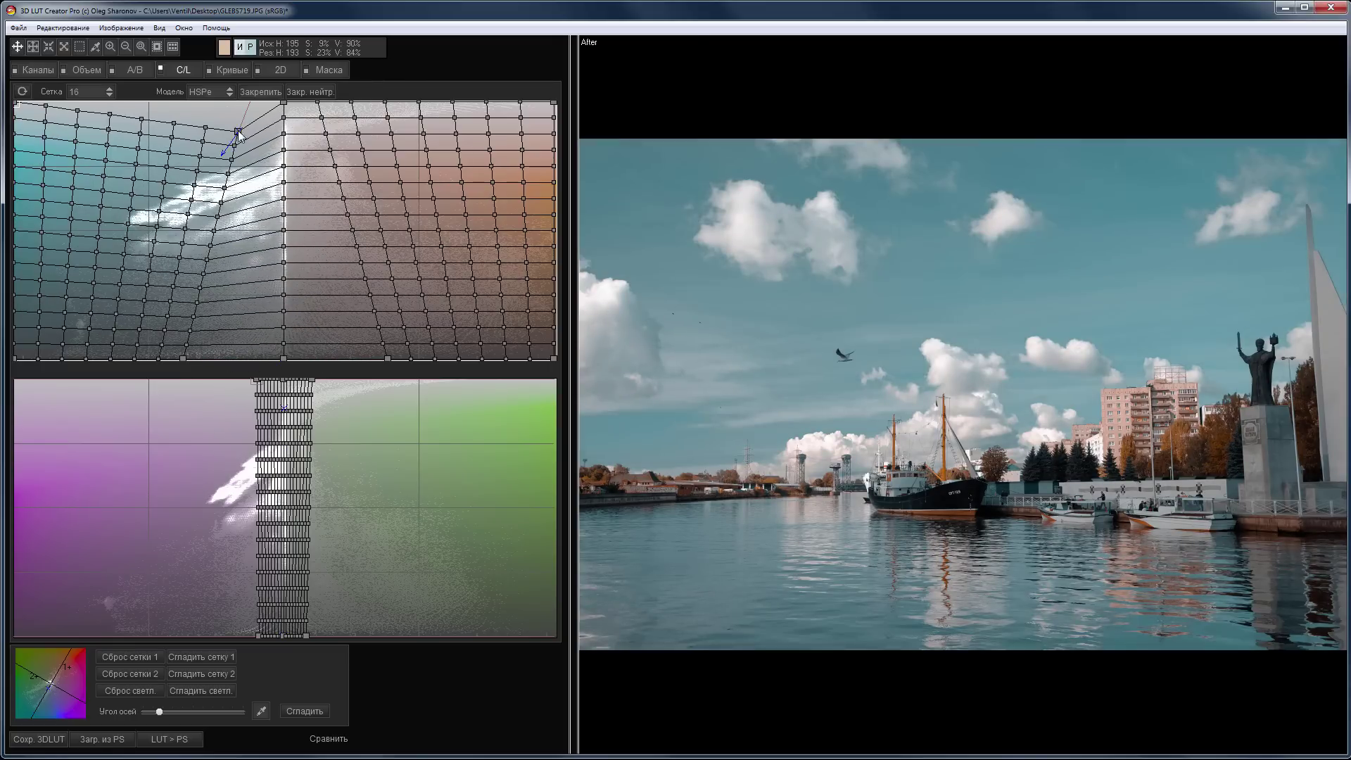
{"action": "double_click", "coordinate": [238, 130]}
{"action": "double_click", "coordinate": [184, 358]}
{"action": "double_click", "coordinate": [387, 358]}
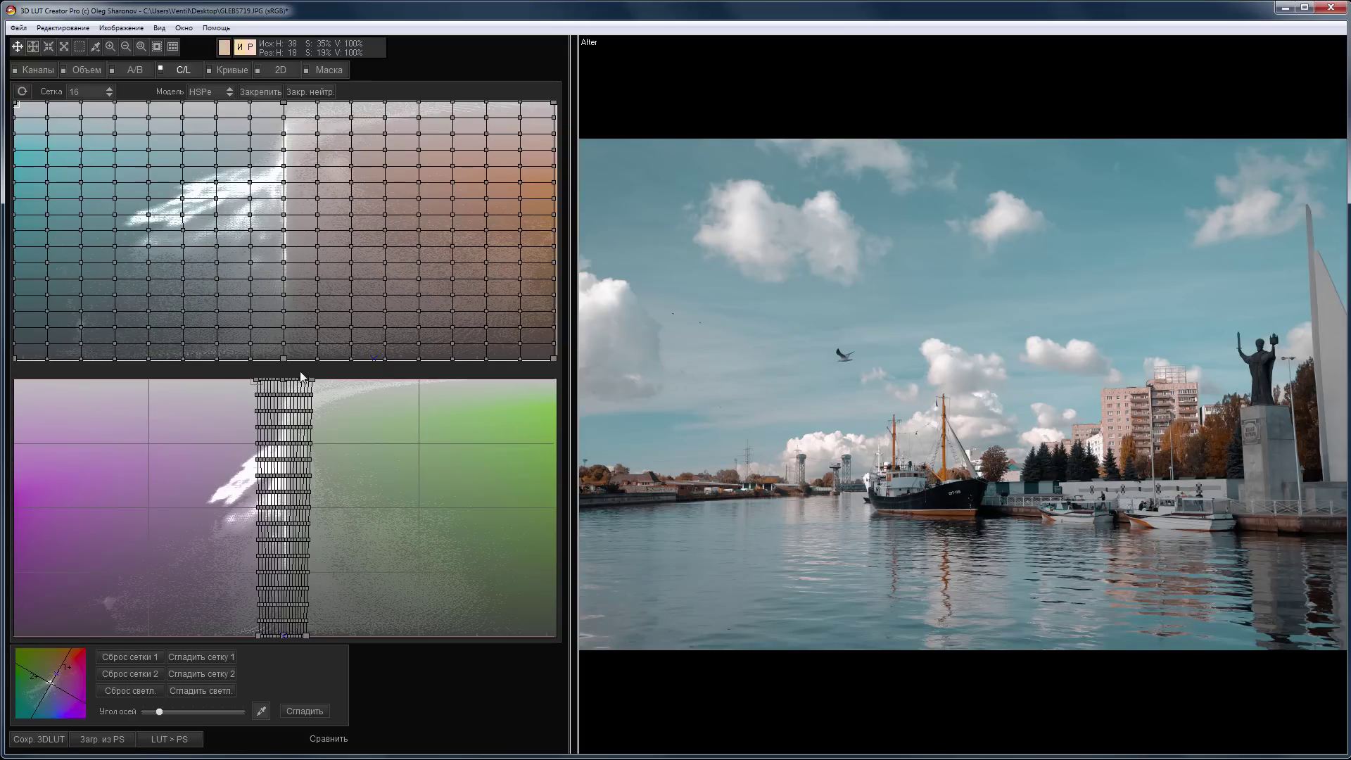
Step: Fine-tune the axis angle and swap the upper grid's cyan and orange sides by exchanging its opposite corners
{"action": "left_click_drag", "start_coordinate": [307, 544], "coordinate": [510, 545]}
{"action": "mouse_move", "coordinate": [159, 711]}
{"action": "left_mouse_down"}
{"action": "mouse_move", "coordinate": [239, 718]}
{"action": "mouse_move", "coordinate": [161, 714]}
{"action": "left_mouse_up"}
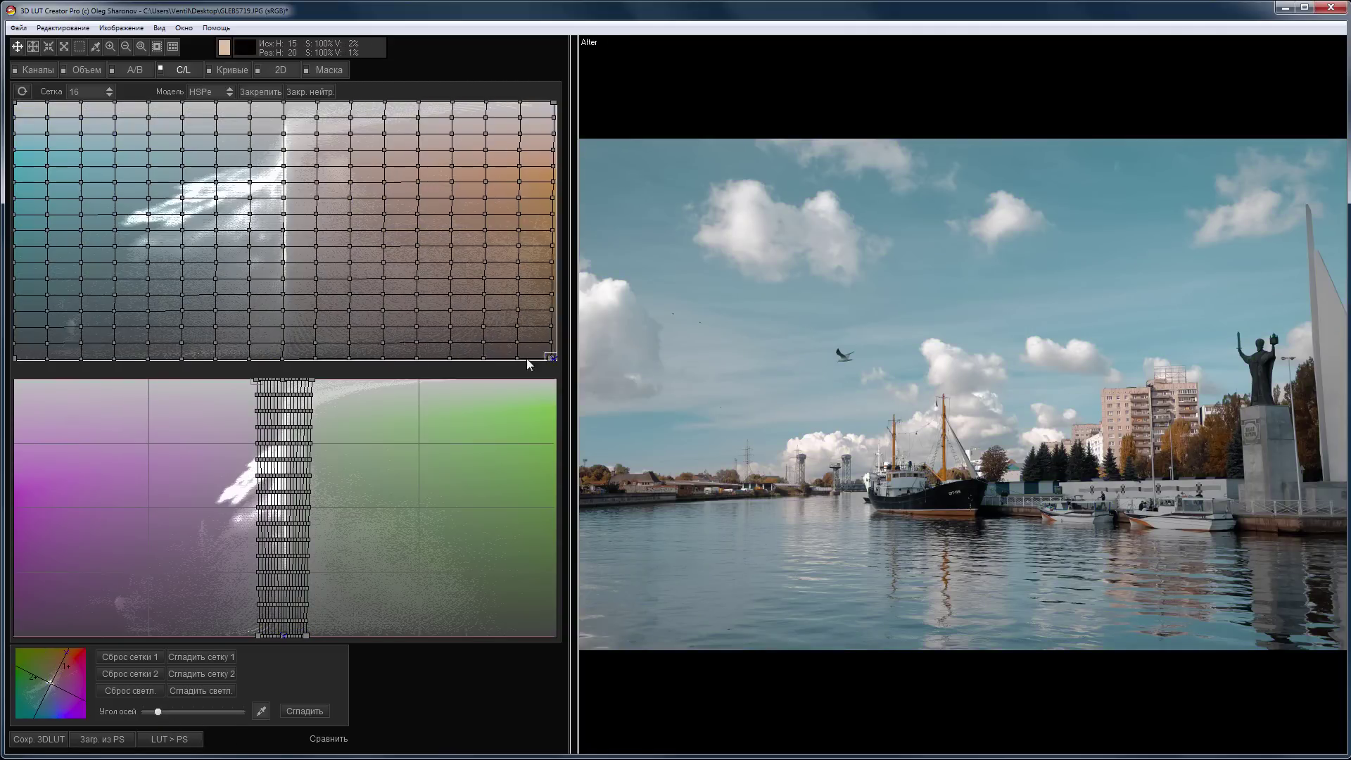
{"action": "left_click_drag", "start_coordinate": [552, 357], "coordinate": [144, 360]}
{"action": "left_click_drag", "start_coordinate": [137, 89], "coordinate": [135, 93]}
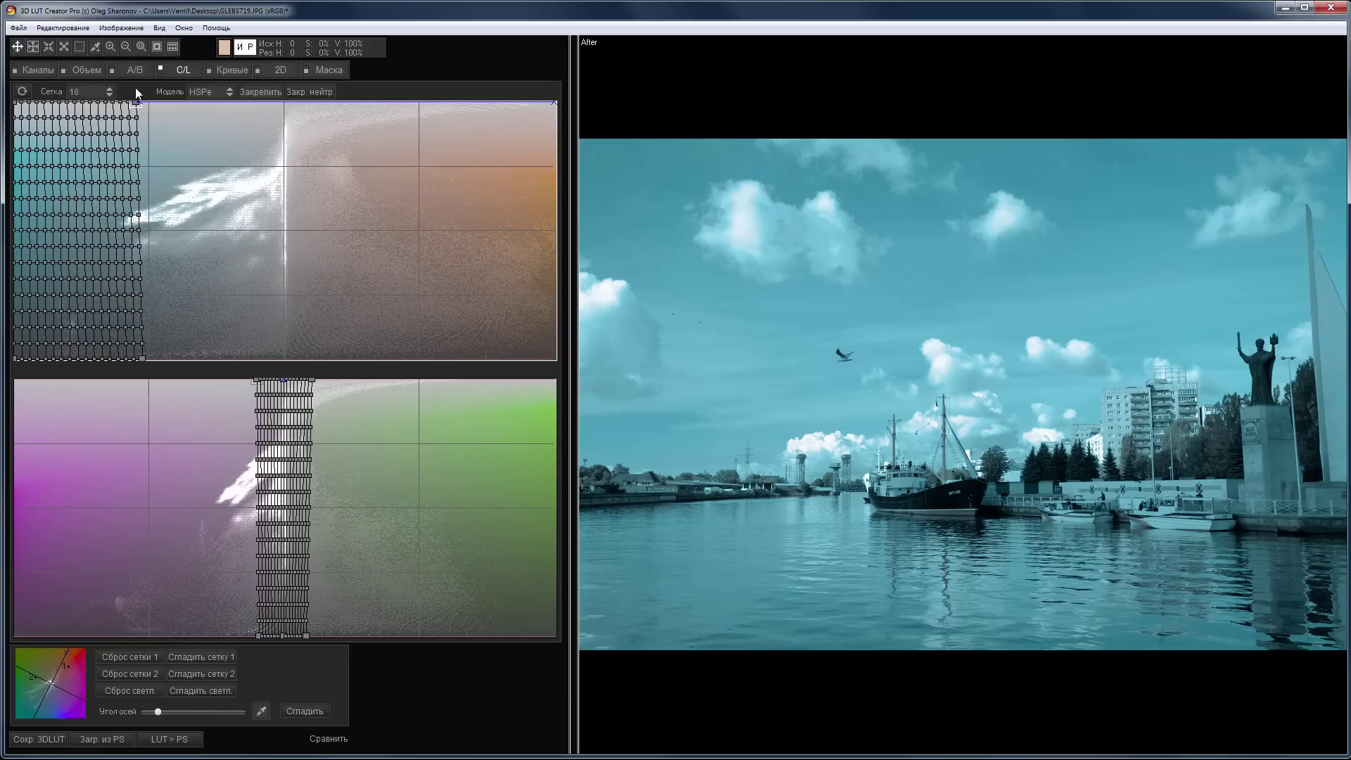
{"action": "left_click_drag", "start_coordinate": [15, 360], "coordinate": [559, 353]}
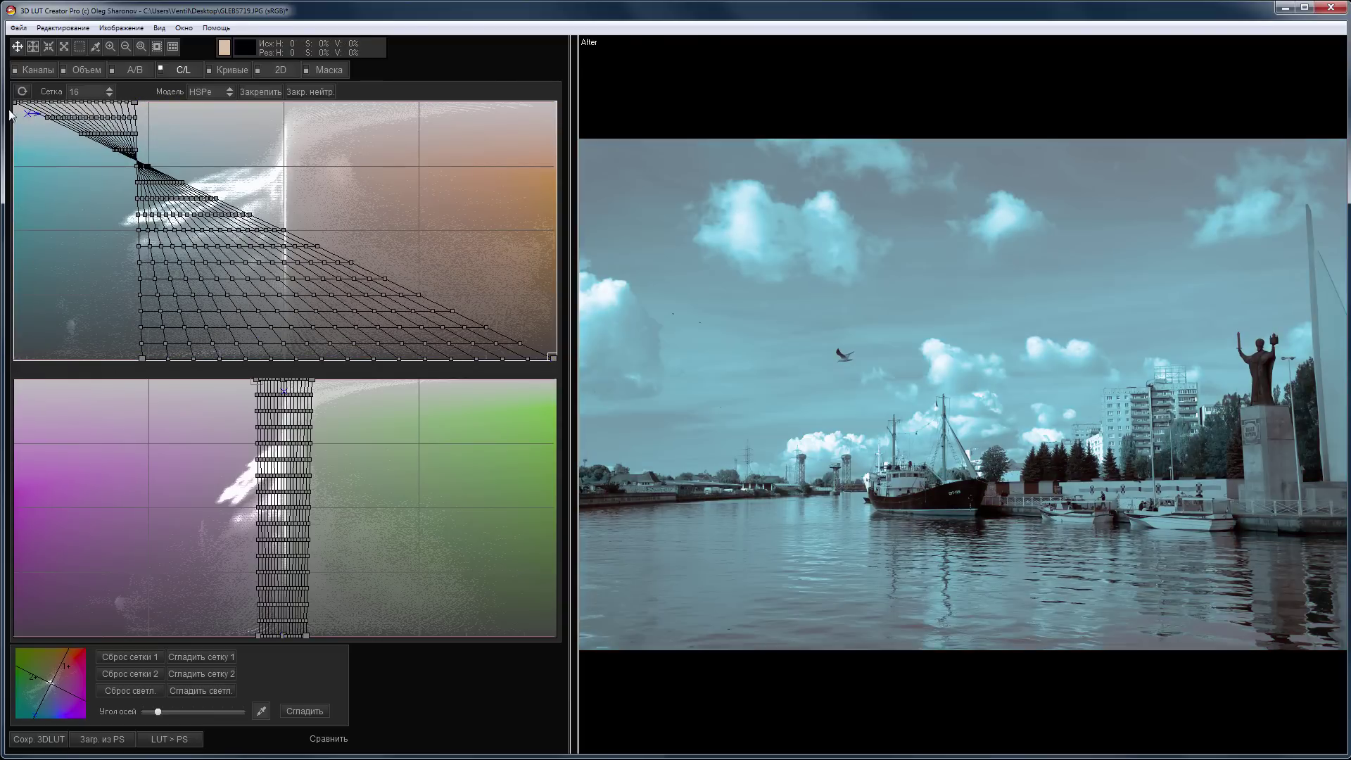
{"action": "left_click_drag", "start_coordinate": [14, 104], "coordinate": [732, 84]}
{"action": "left_click_drag", "start_coordinate": [136, 104], "coordinate": [15, 103]}
{"action": "left_click_drag", "start_coordinate": [141, 358], "coordinate": [15, 360]}
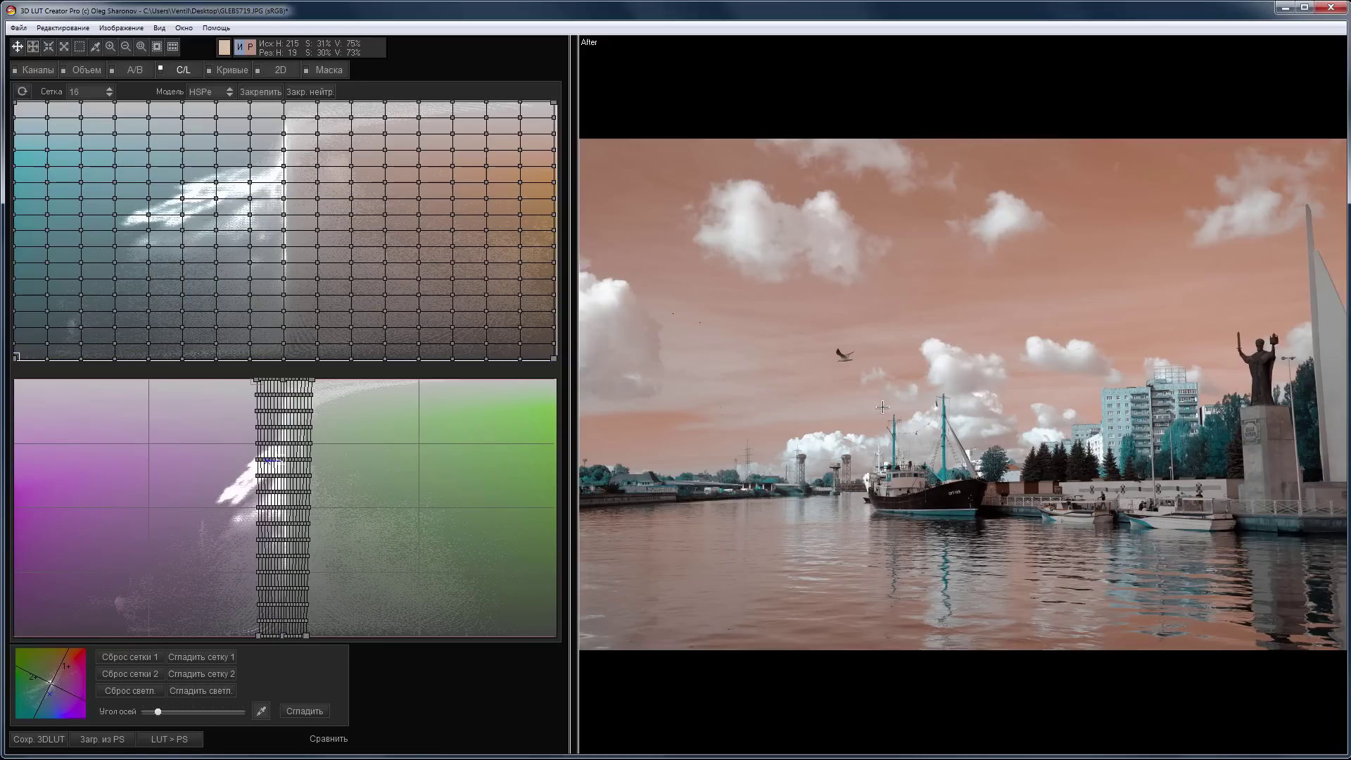
Step: Rotate the axis angle through a green-magenta scheme to a yellow-blue one on the upper grid
{"action": "left_click", "coordinate": [900, 494]}
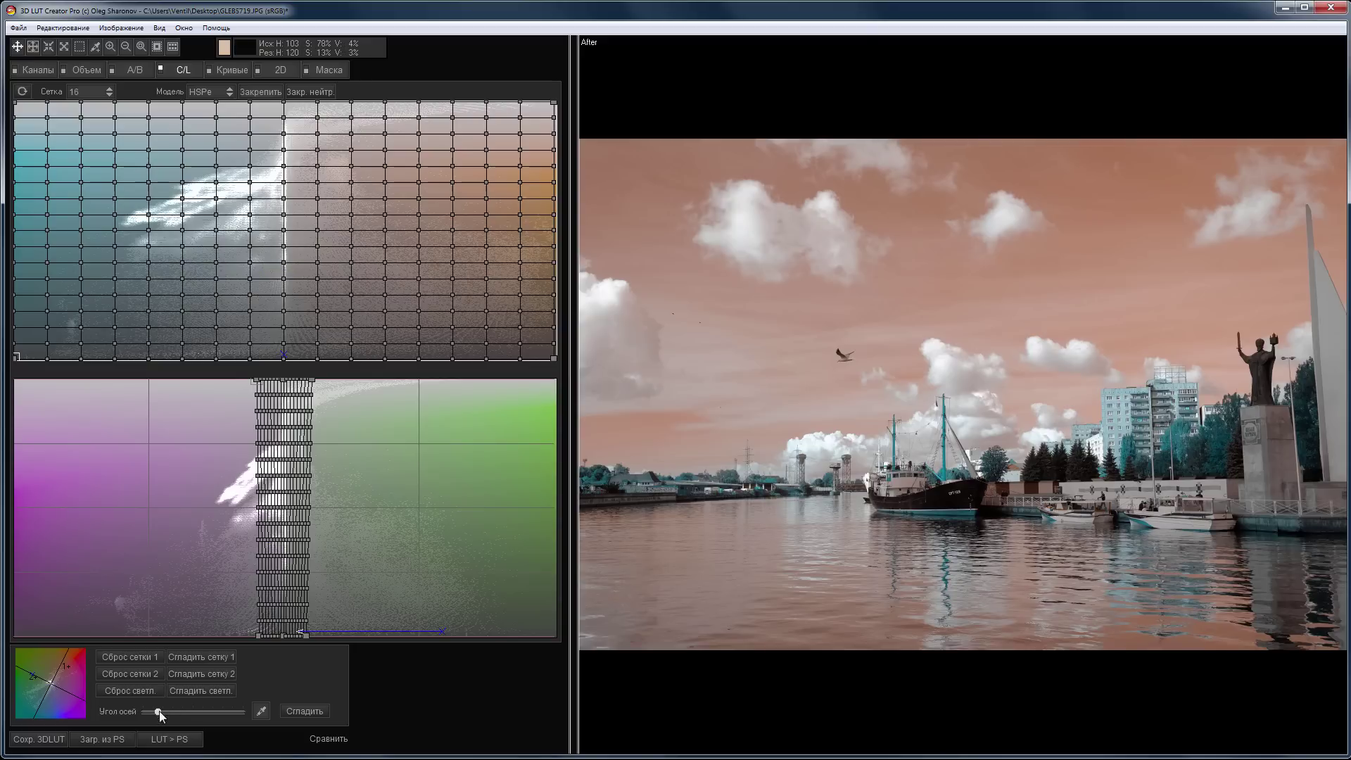
{"action": "left_click_drag", "start_coordinate": [170, 712], "coordinate": [206, 717]}
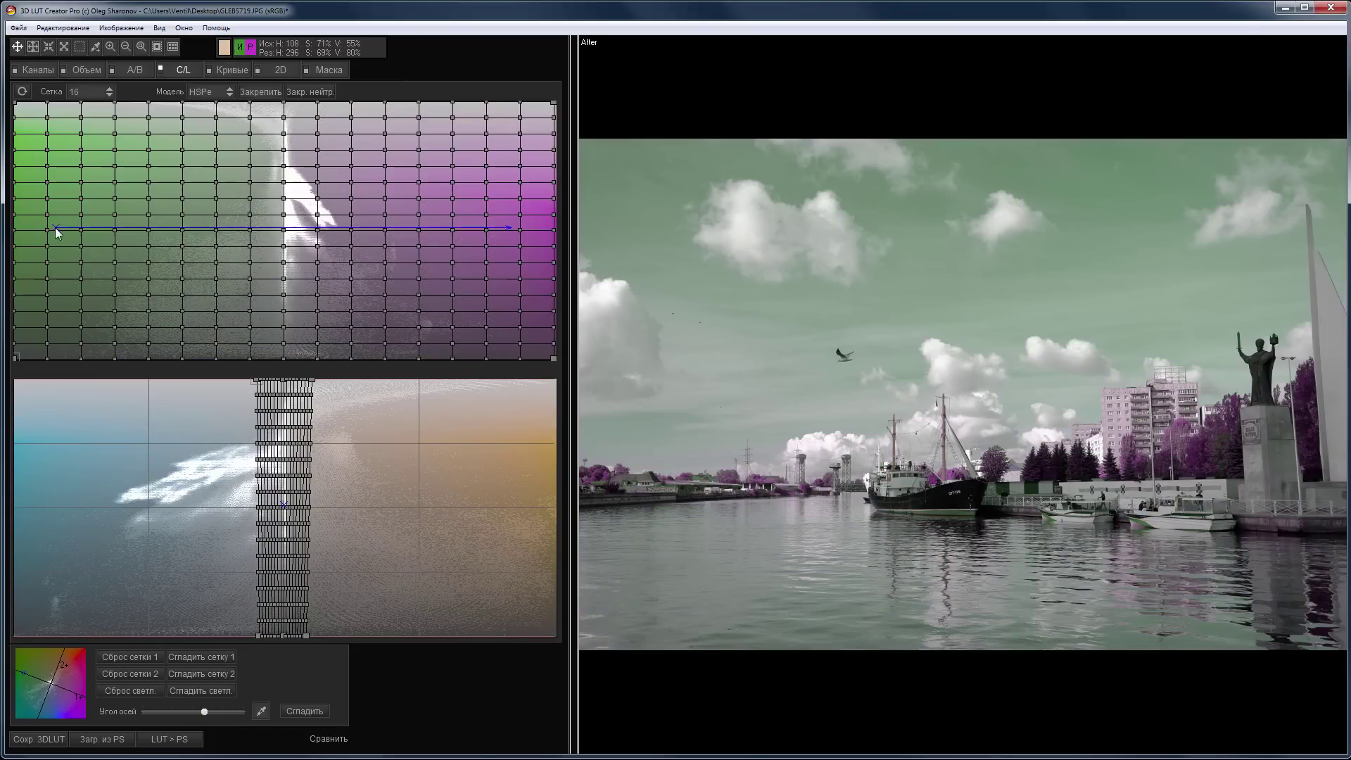
{"action": "left_click_drag", "start_coordinate": [205, 712], "coordinate": [235, 711]}
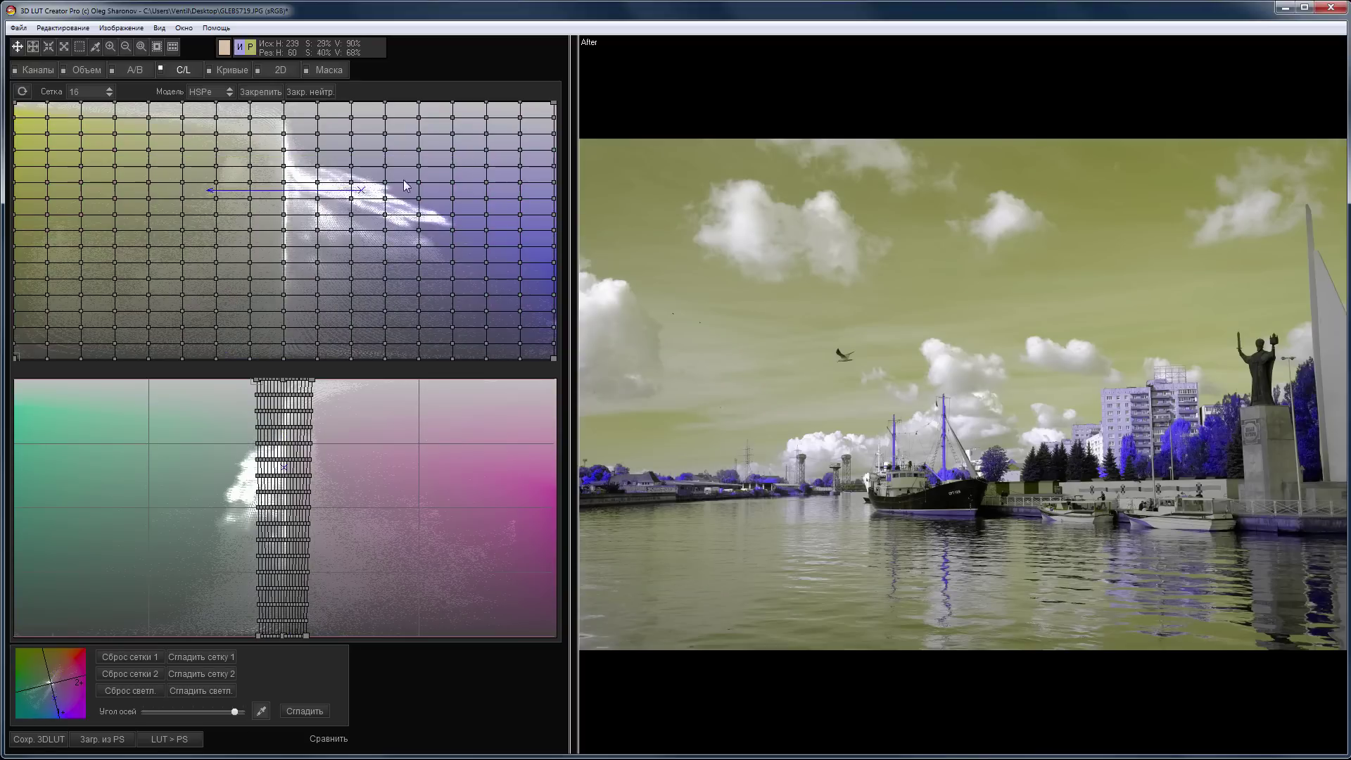
Step: Swap the upper grid's corners back so that its yellow and blue sides regain their original orientation
{"action": "left_click_drag", "start_coordinate": [553, 359], "coordinate": [137, 373]}
{"action": "left_click_drag", "start_coordinate": [554, 103], "coordinate": [96, 97]}
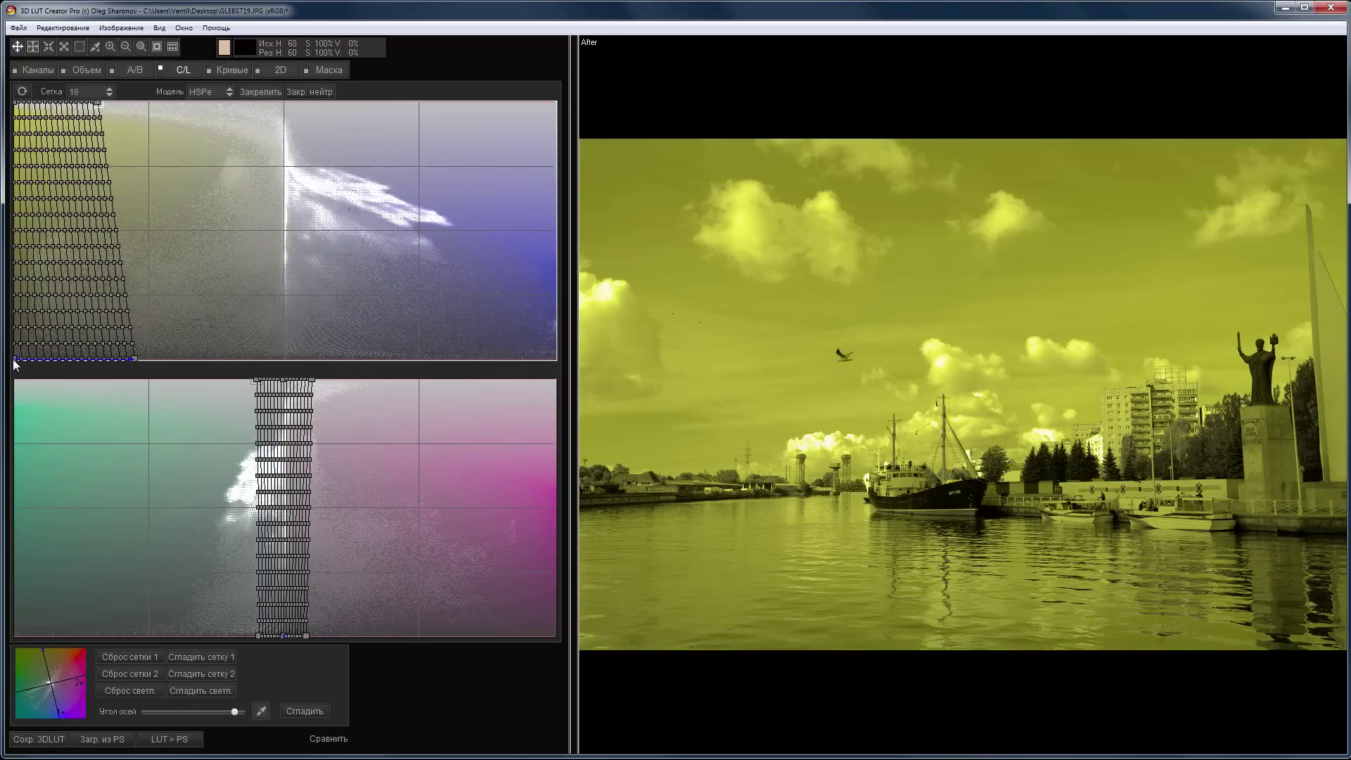
{"action": "left_click_drag", "start_coordinate": [15, 360], "coordinate": [667, 441]}
{"action": "left_click_drag", "start_coordinate": [16, 103], "coordinate": [559, 101]}
{"action": "left_click_drag", "start_coordinate": [97, 104], "coordinate": [15, 103]}
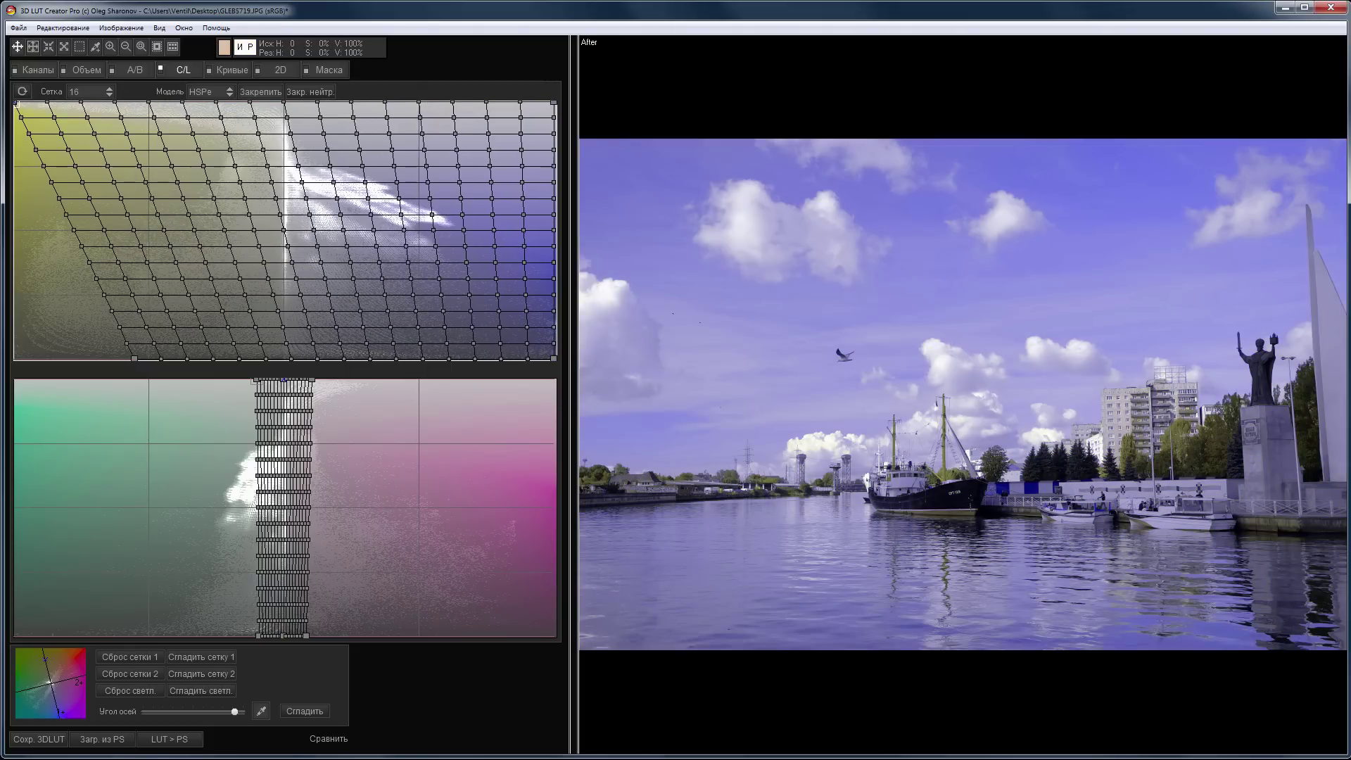
{"action": "left_click_drag", "start_coordinate": [134, 360], "coordinate": [15, 360]}
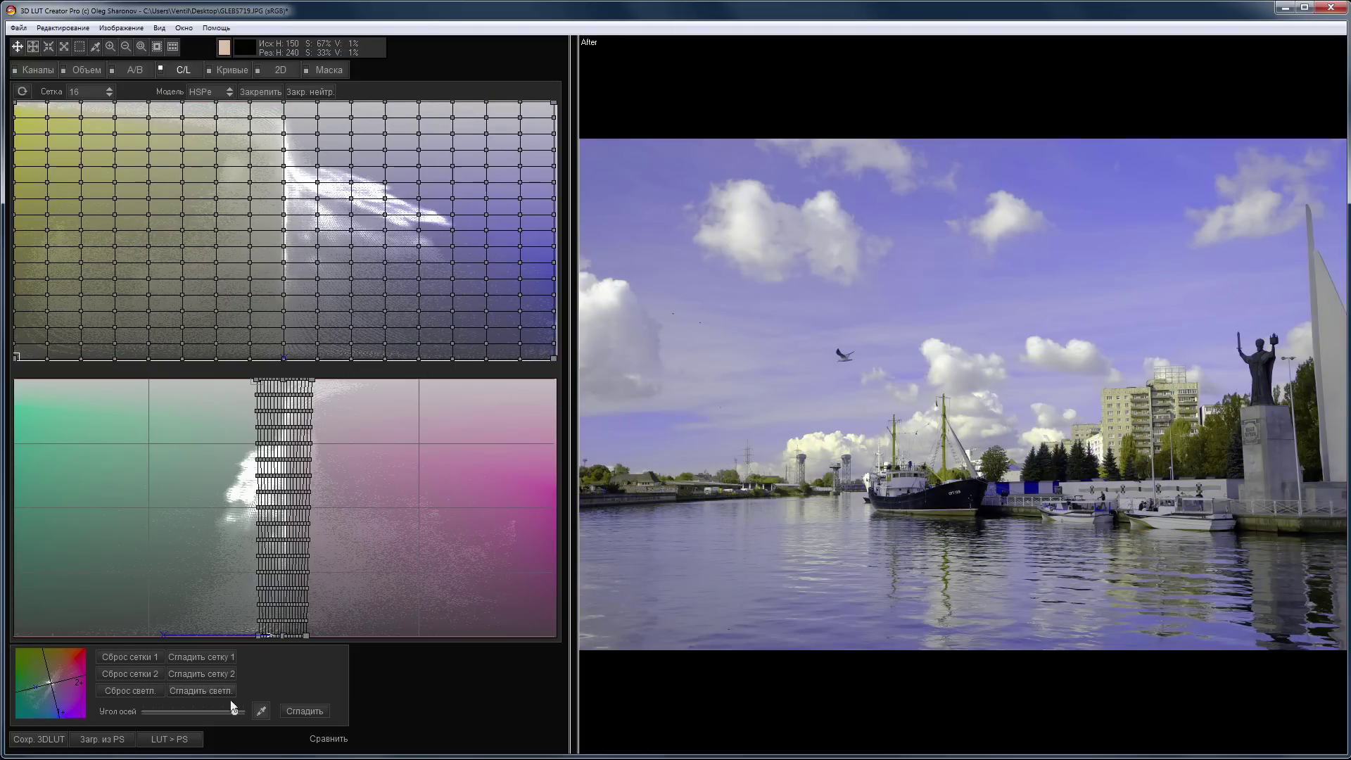
Step: Increase the axis angle slightly toward a purer blue sky and compare with the original photo
{"action": "left_click_drag", "start_coordinate": [239, 710], "coordinate": [247, 713]}
{"action": "key", "text": "space"}
{"action": "key", "text": "c"}
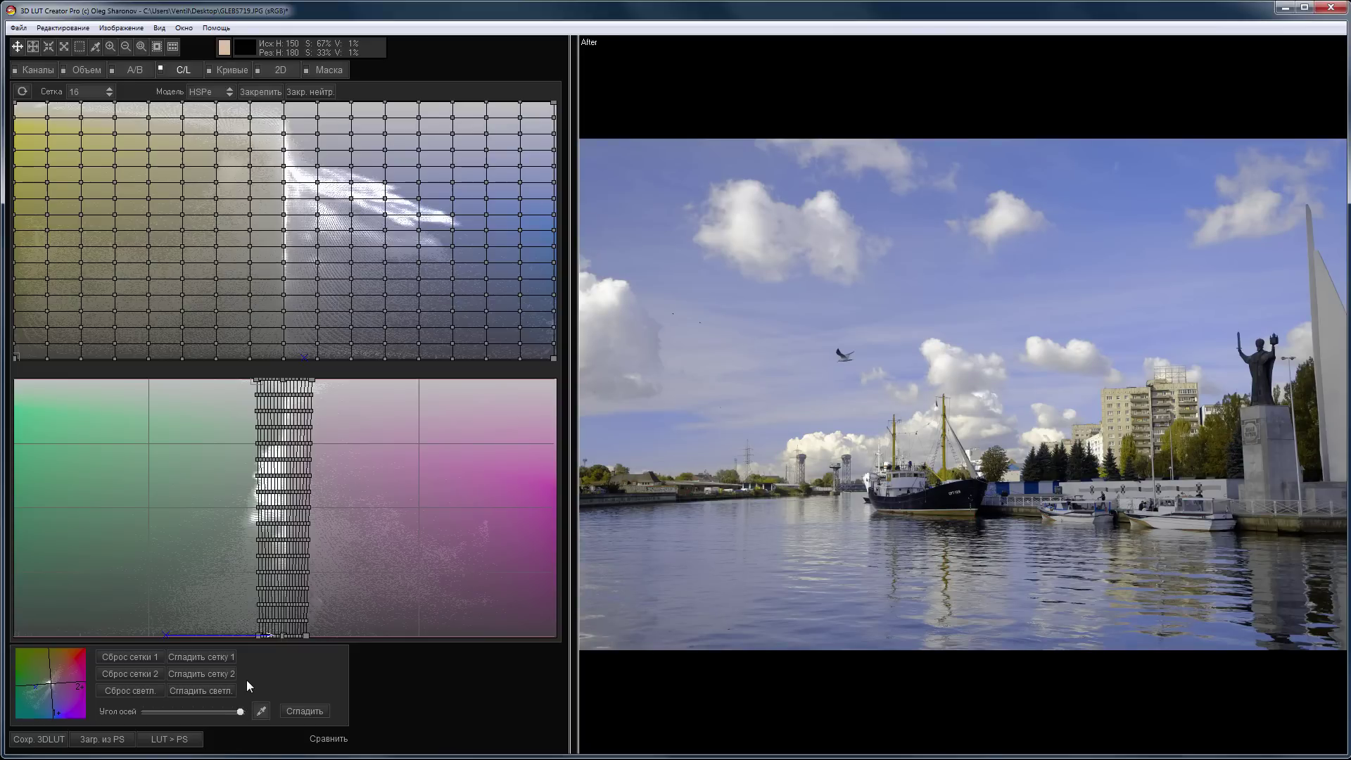
Step: Reset all grid corrections and open the image space-hell-1280x960-wallpaper.jpg
{"action": "key", "text": "ctrl+n"}
{"action": "key", "text": "Return"}
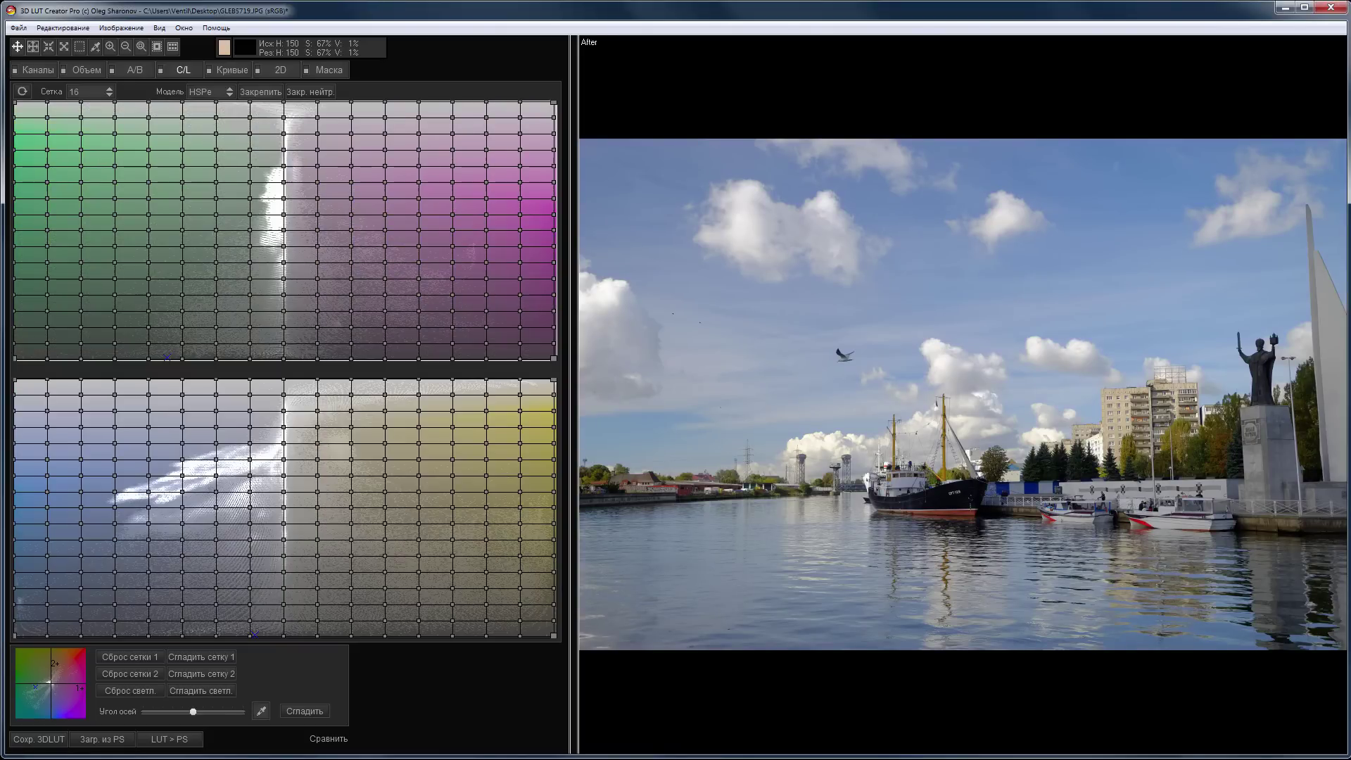
{"action": "left_click_drag", "start_coordinate": [754, 758], "coordinate": [751, 711]}
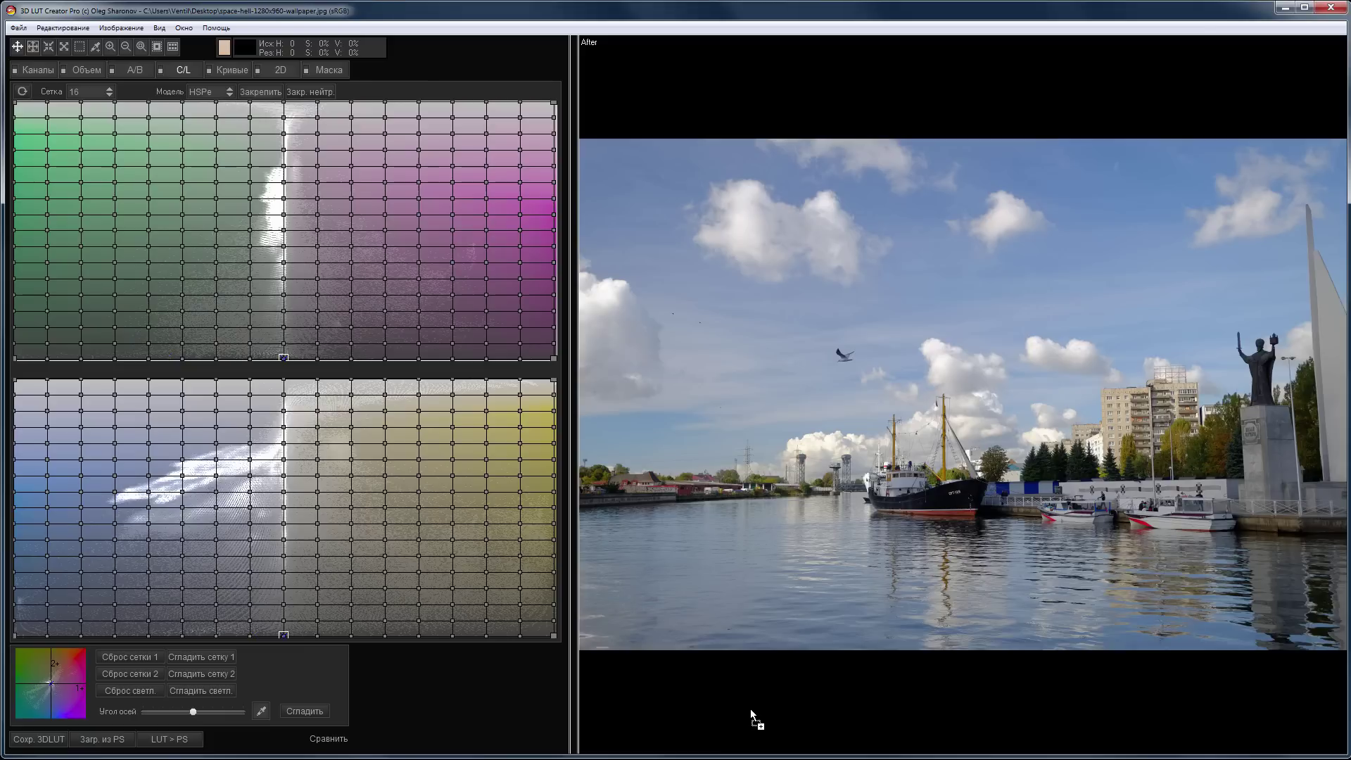